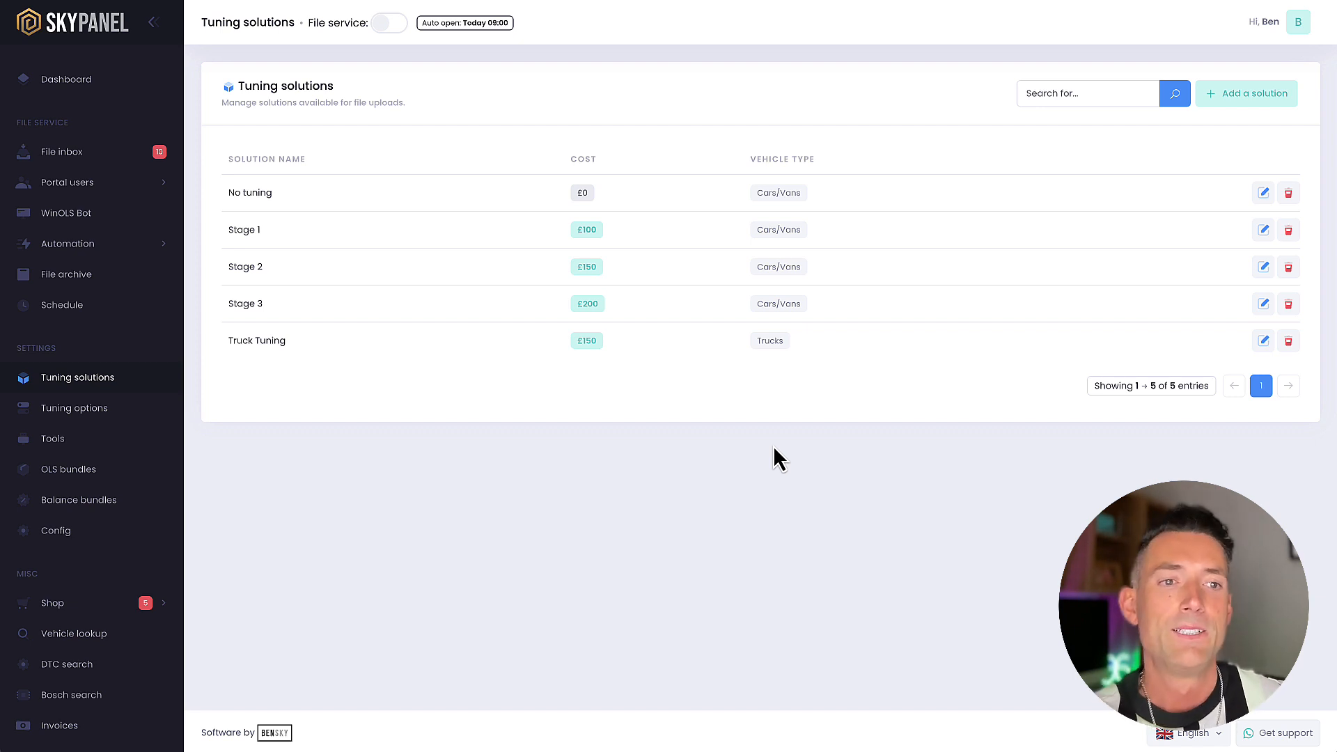
Start a new tuning solution named "Stage 1 Tractor" with a cost of £200 and no description
click(1247, 94)
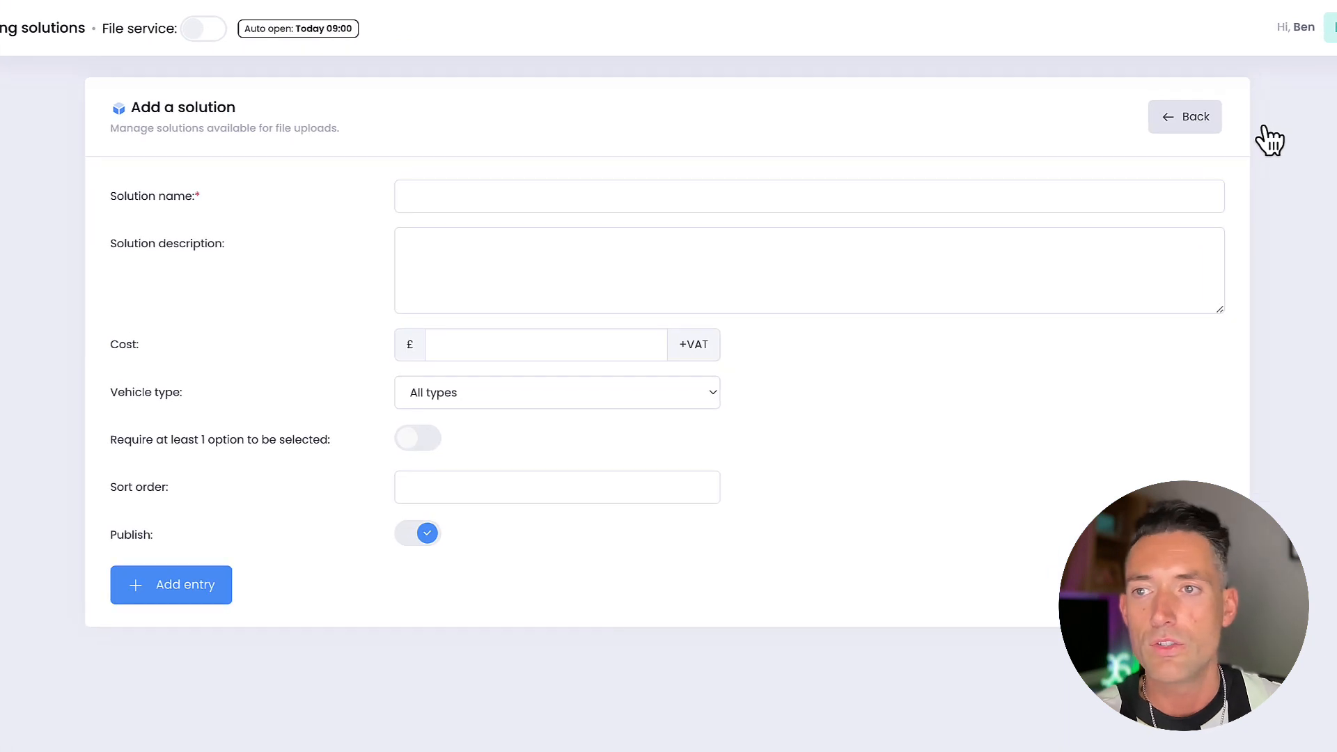
click(896, 193)
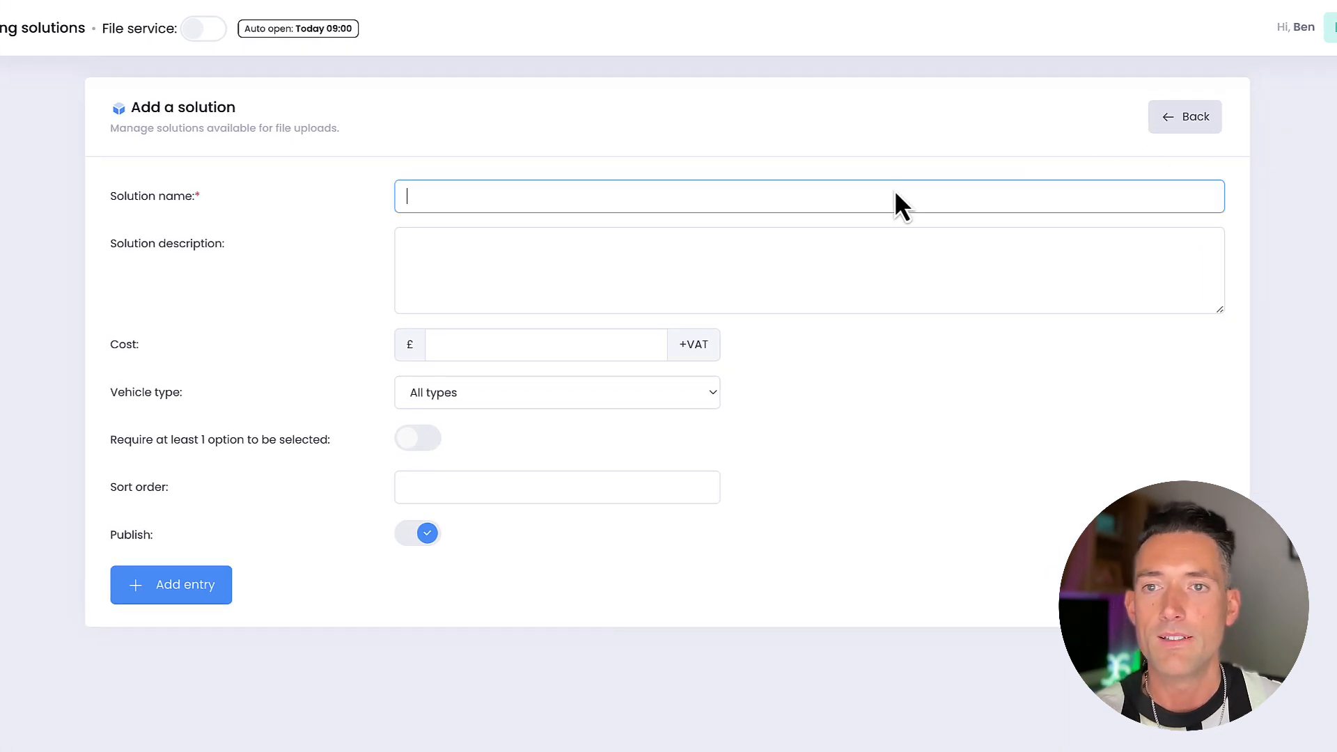
text(Stage 1 Tractor)
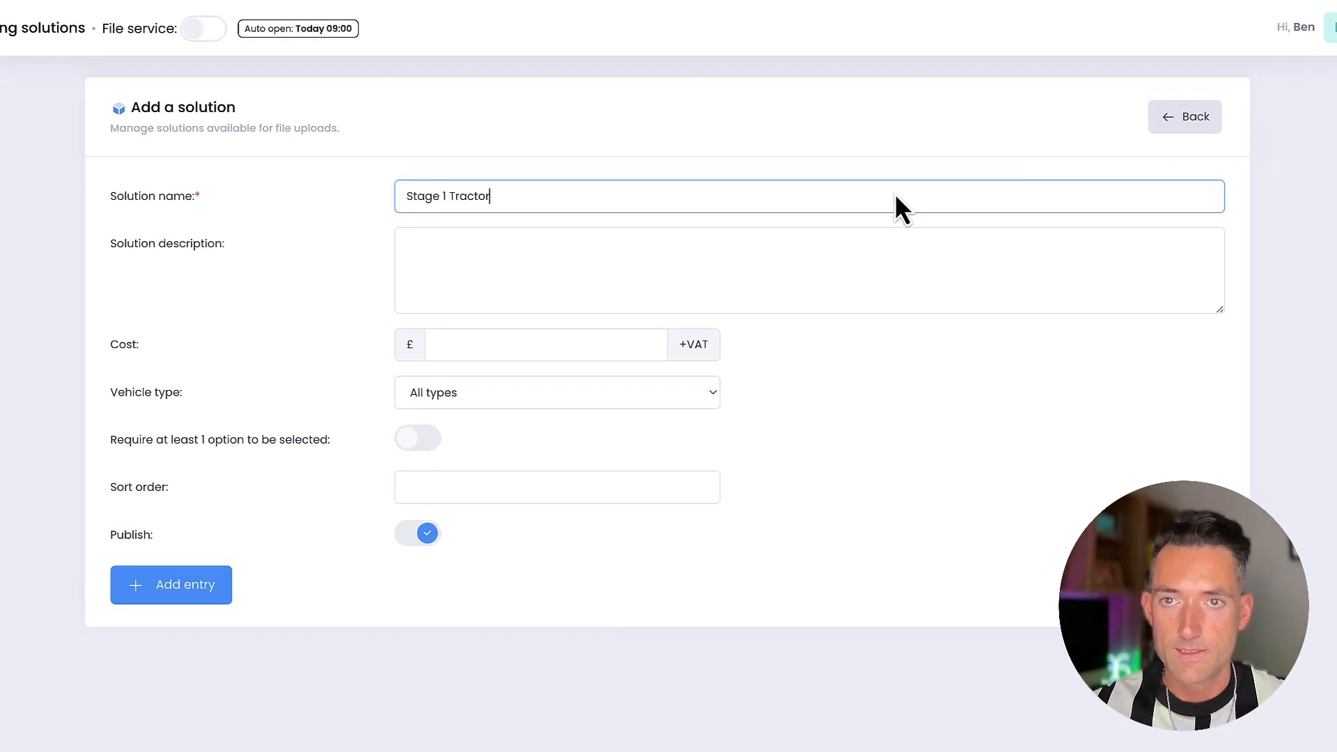
click(896, 239)
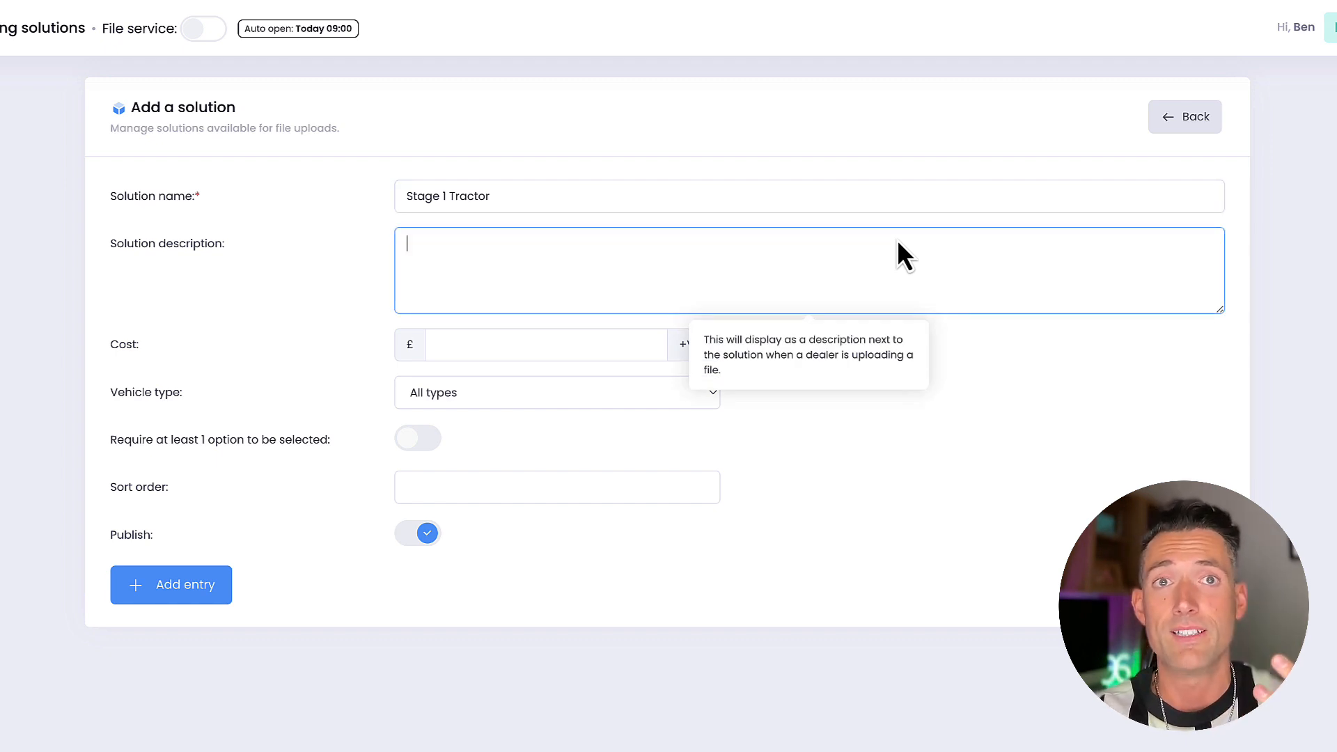
click(516, 344)
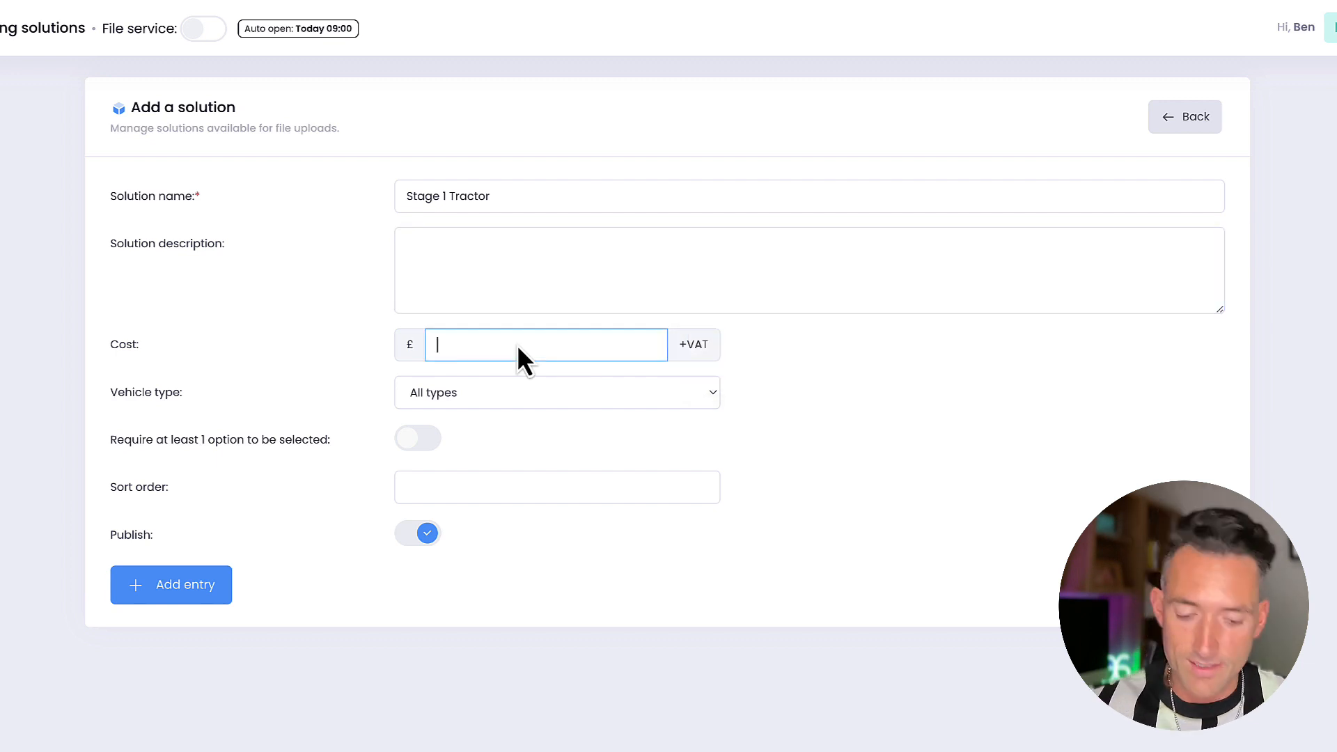
text(200)
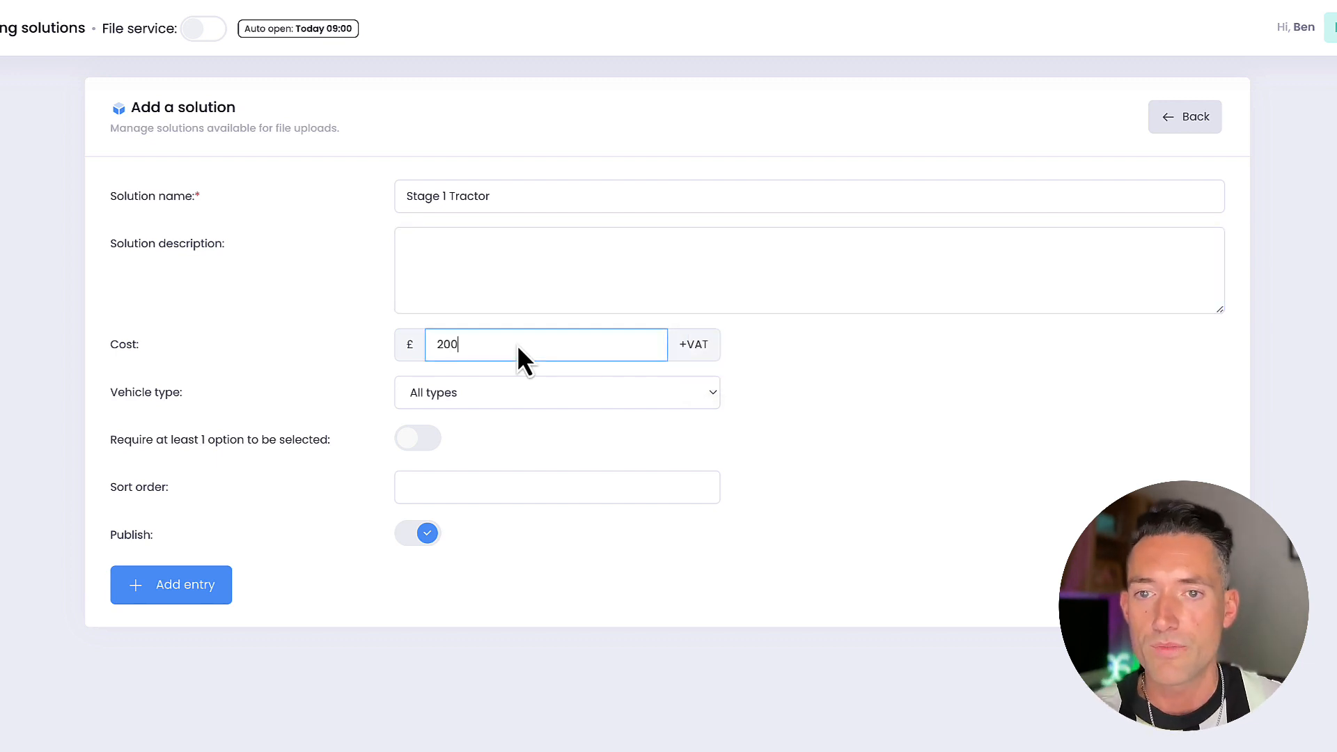
Set the new solution's vehicle type to Agricultural
click(495, 386)
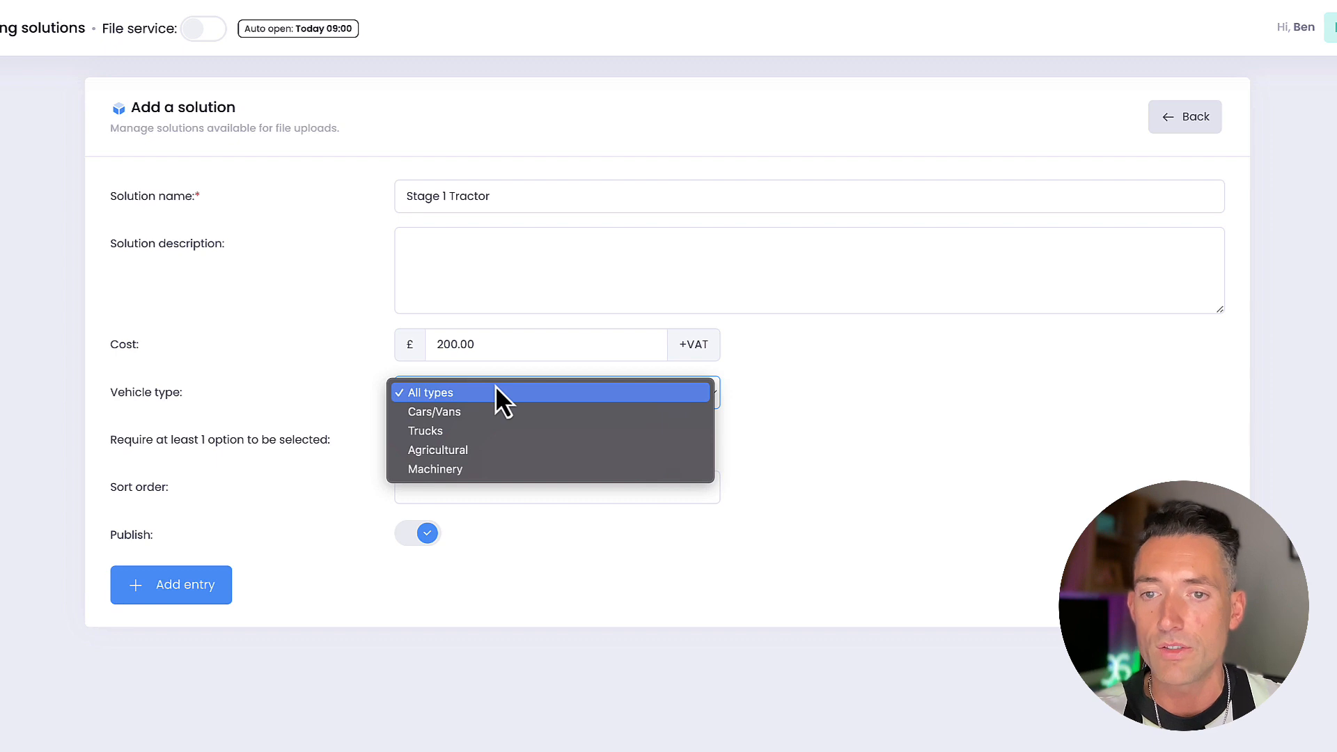
key(Down)
key(Down)
key(Down)
click(456, 453)
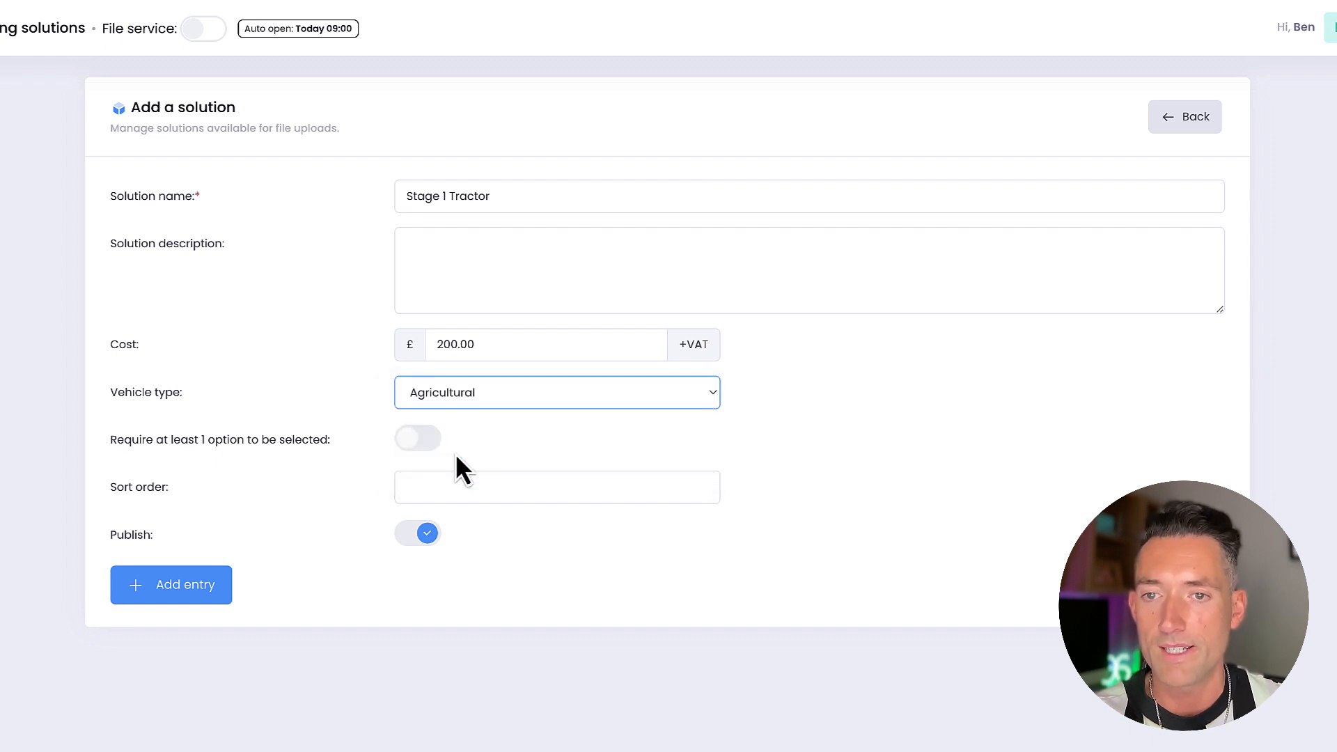
Check the required-option, sort order and publish settings, and leave the new solution form without saving
mouse_move(416, 437)
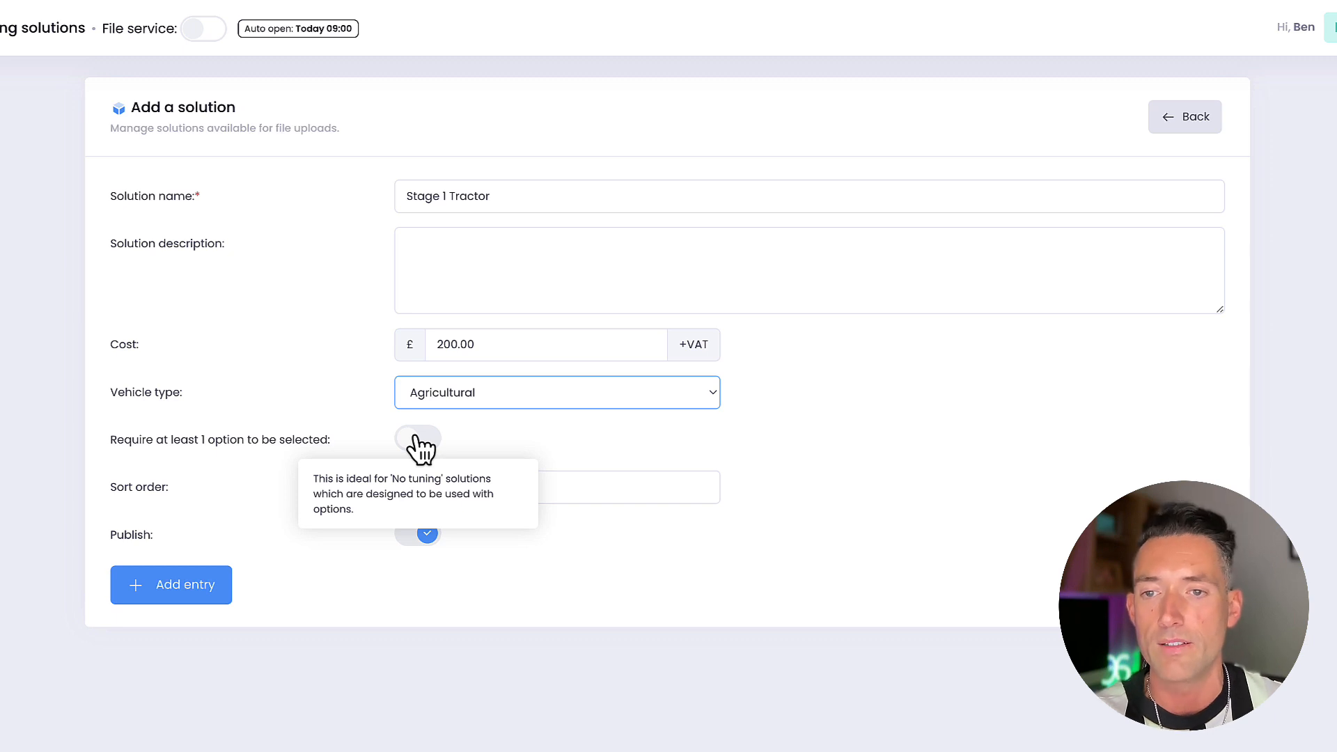
click(459, 501)
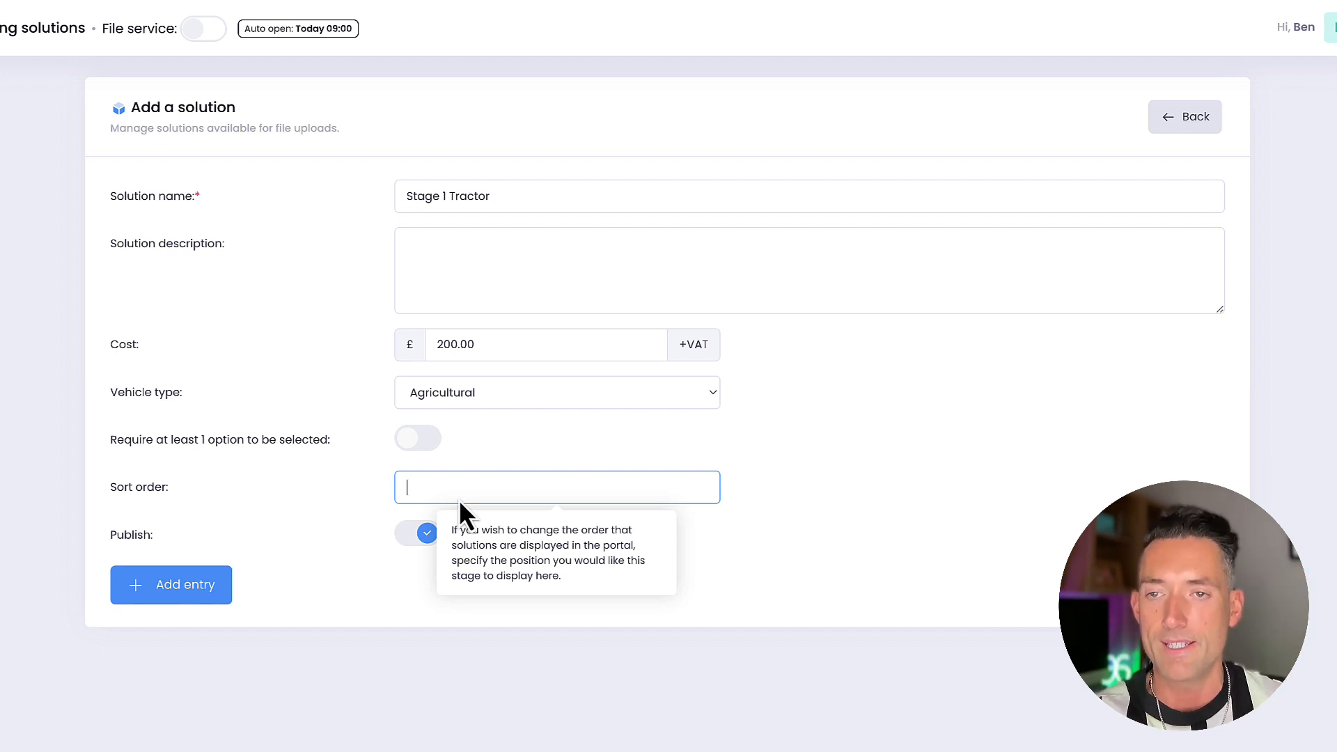
click(403, 555)
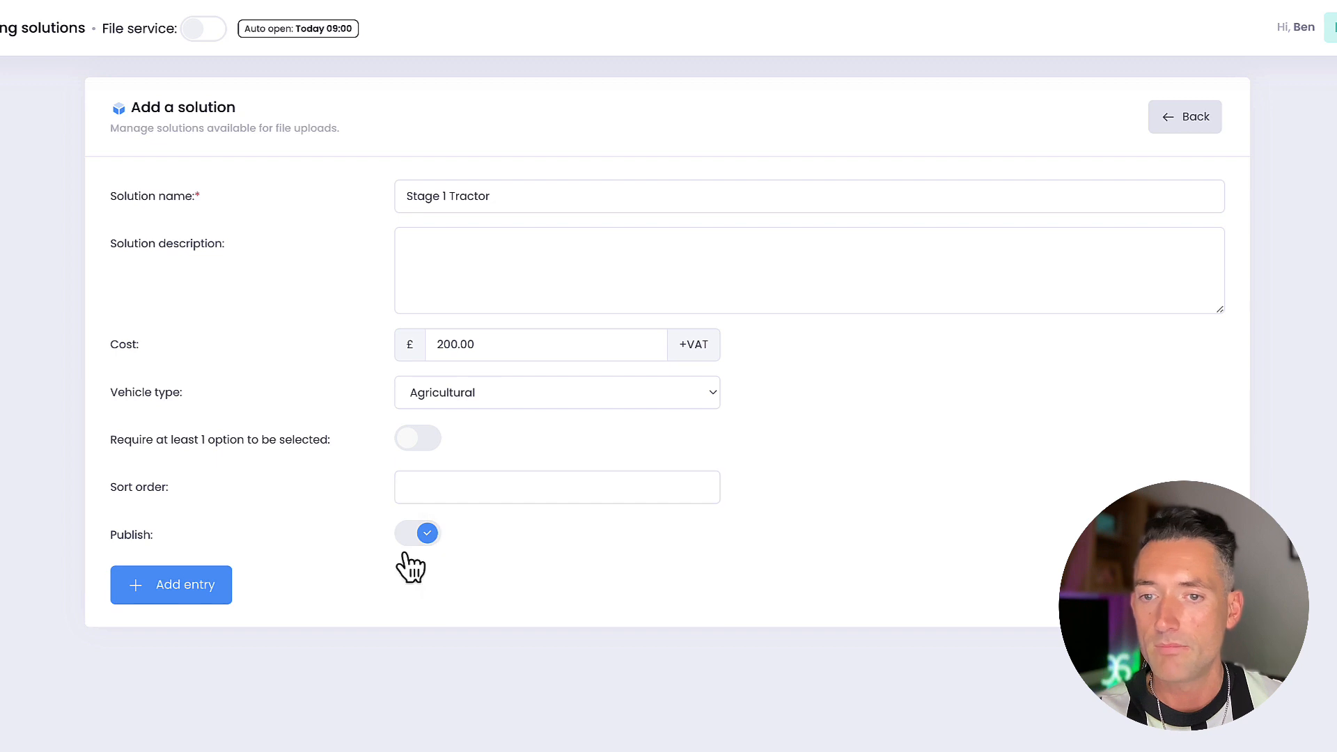
click(1182, 120)
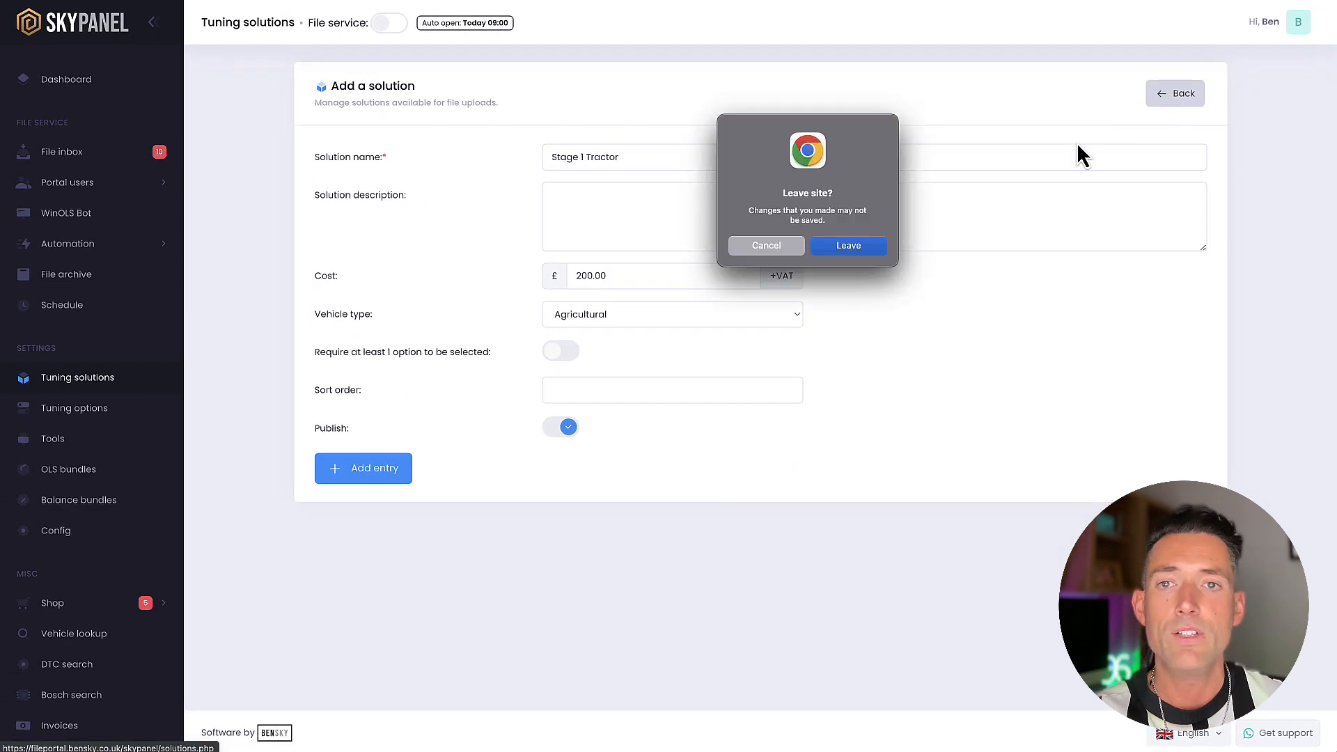
click(873, 248)
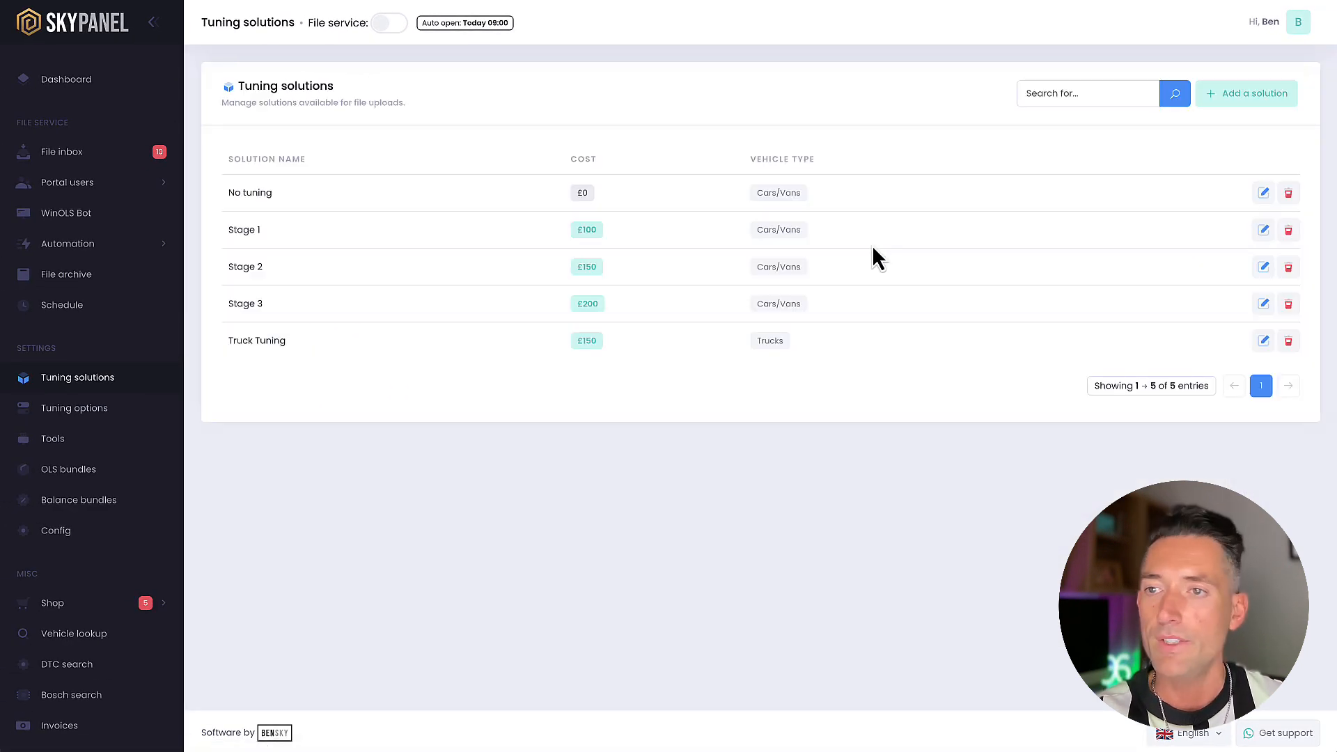
View the Stage 1 solution's settings and go to the list of tuning options
click(1263, 232)
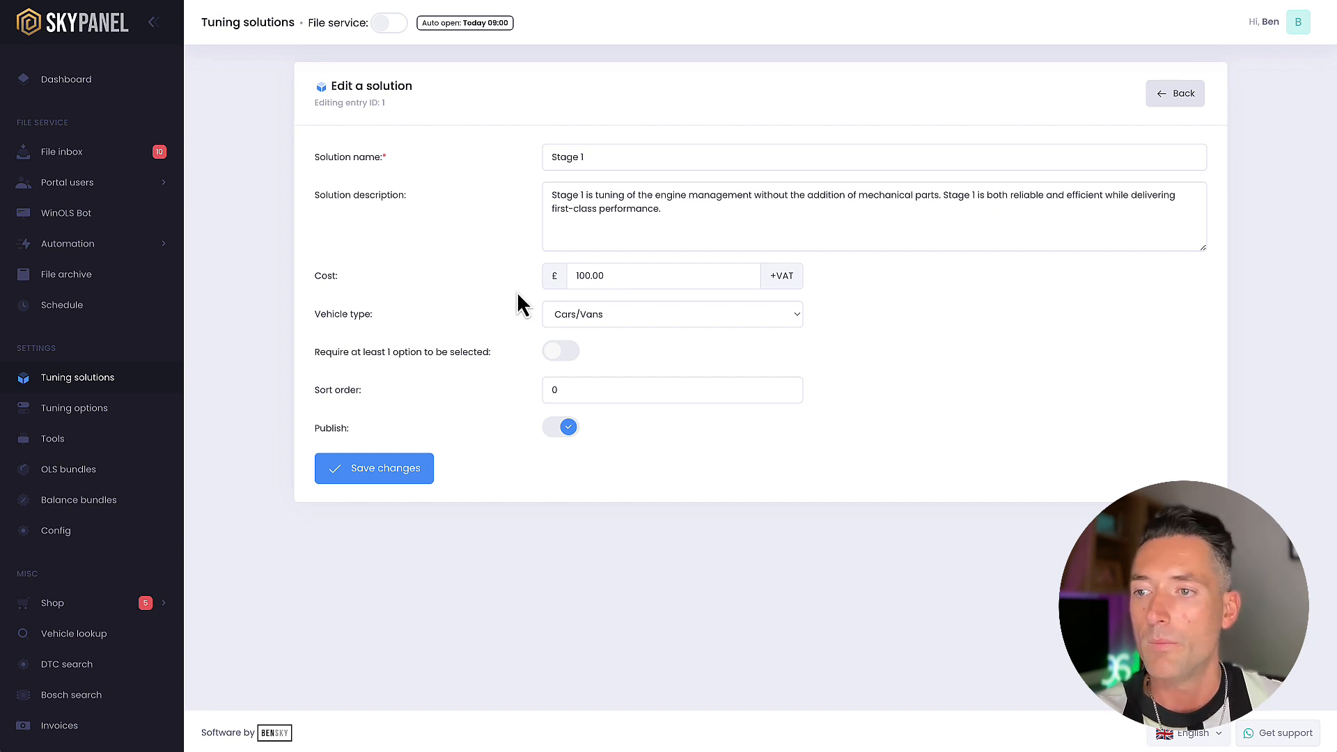
click(74, 411)
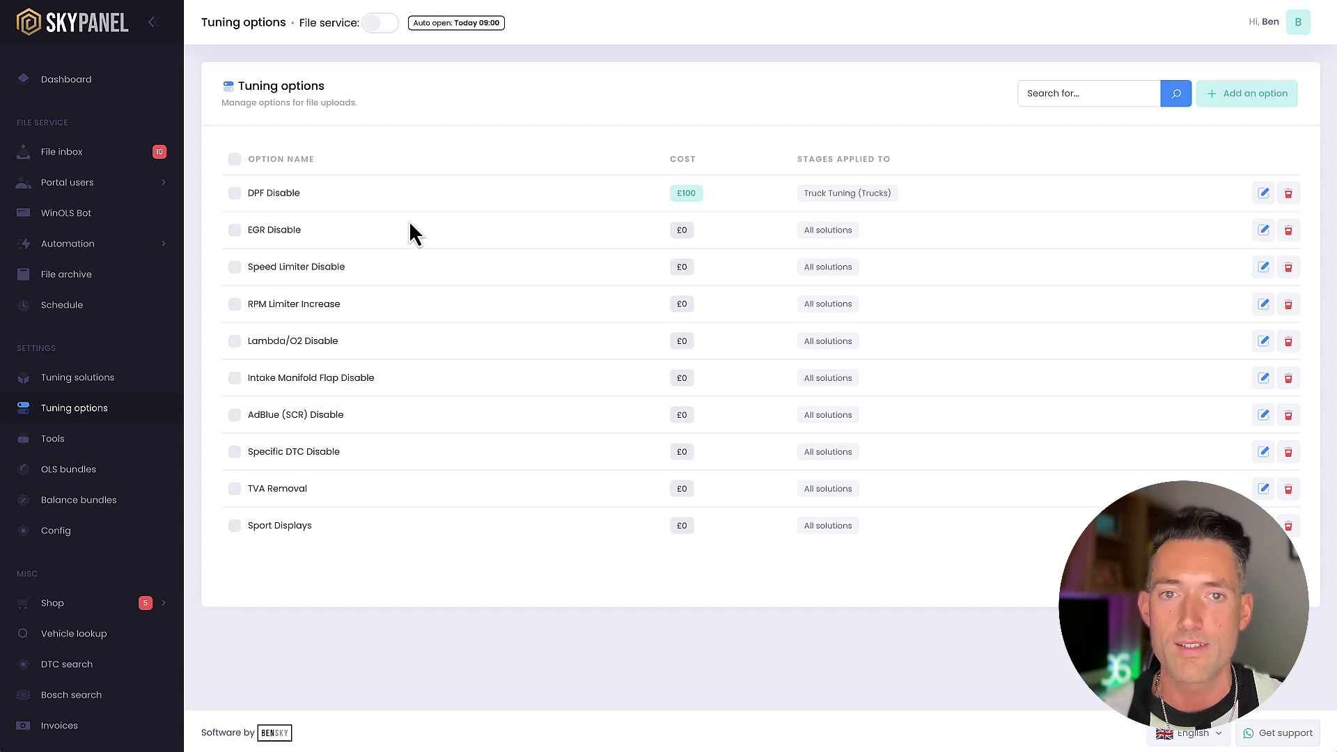
Start a new tuning option named DPF with the additional info "Diesel only" and a cost of £10
click(1248, 98)
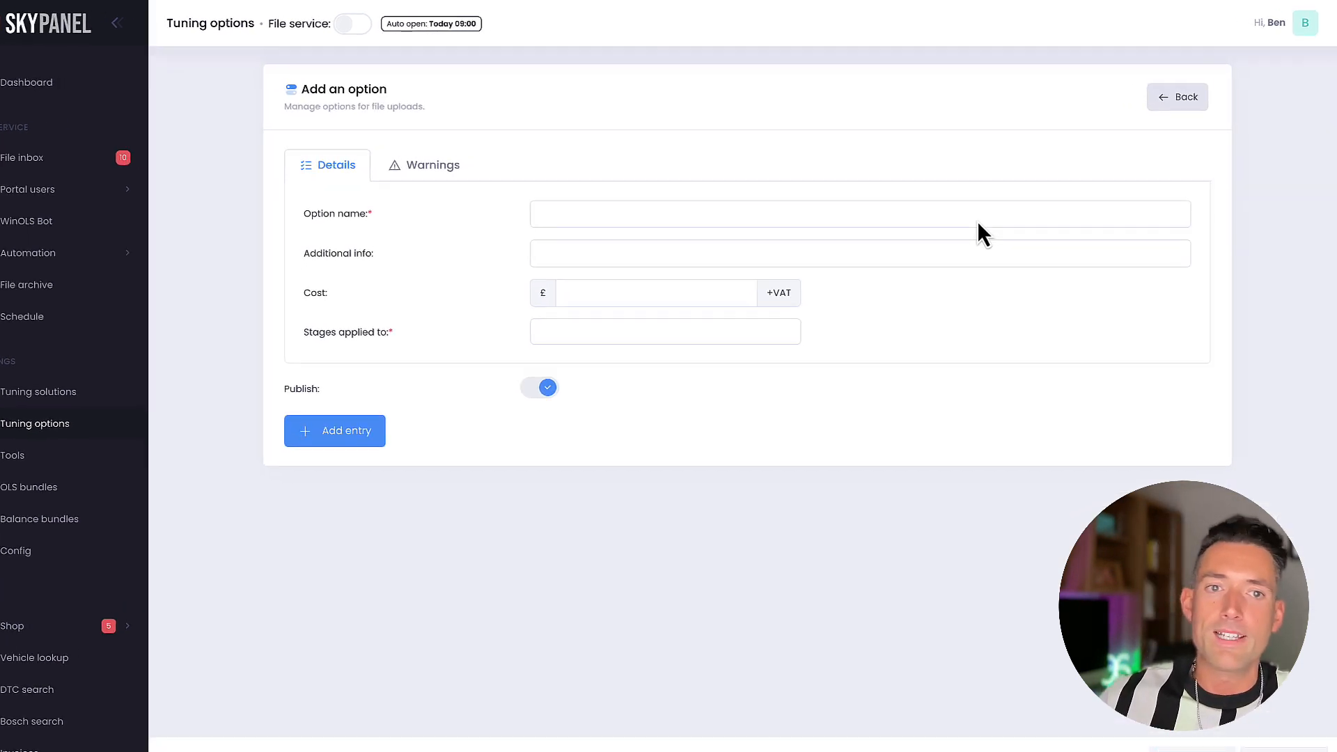
click(977, 222)
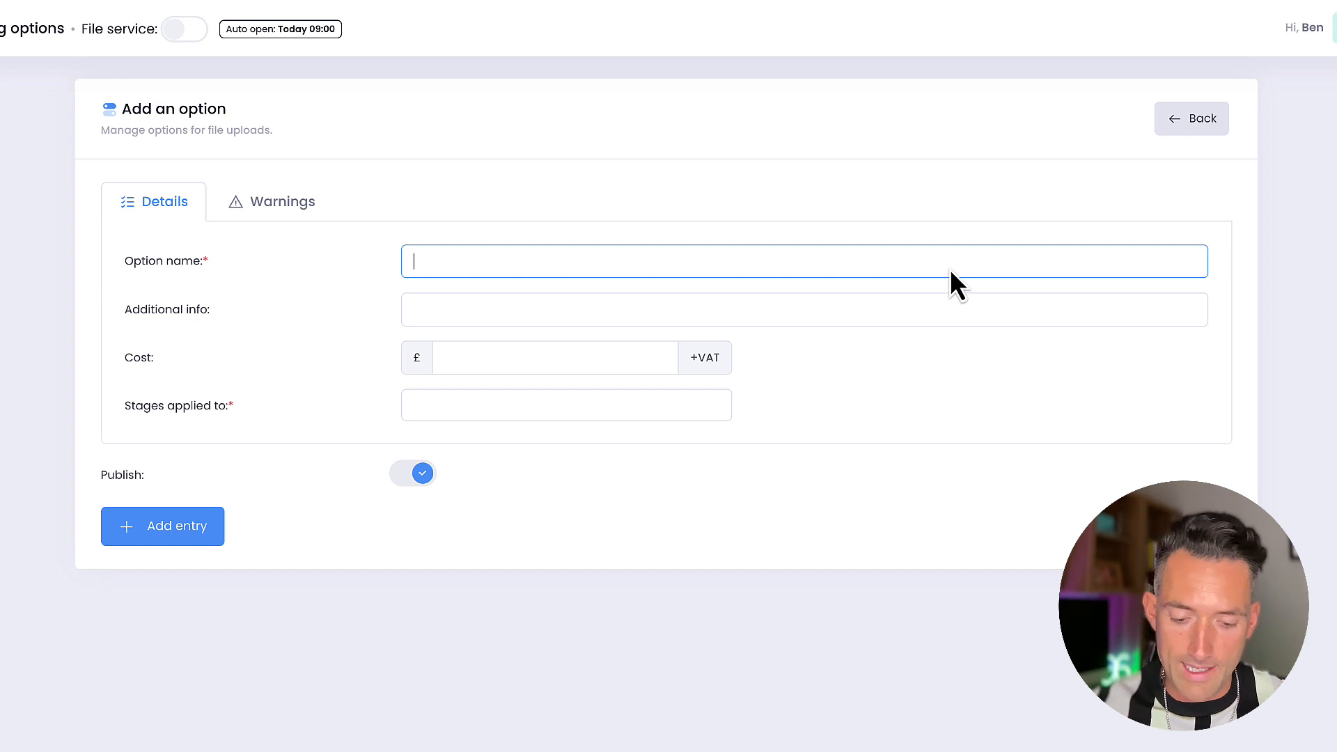
text(D)
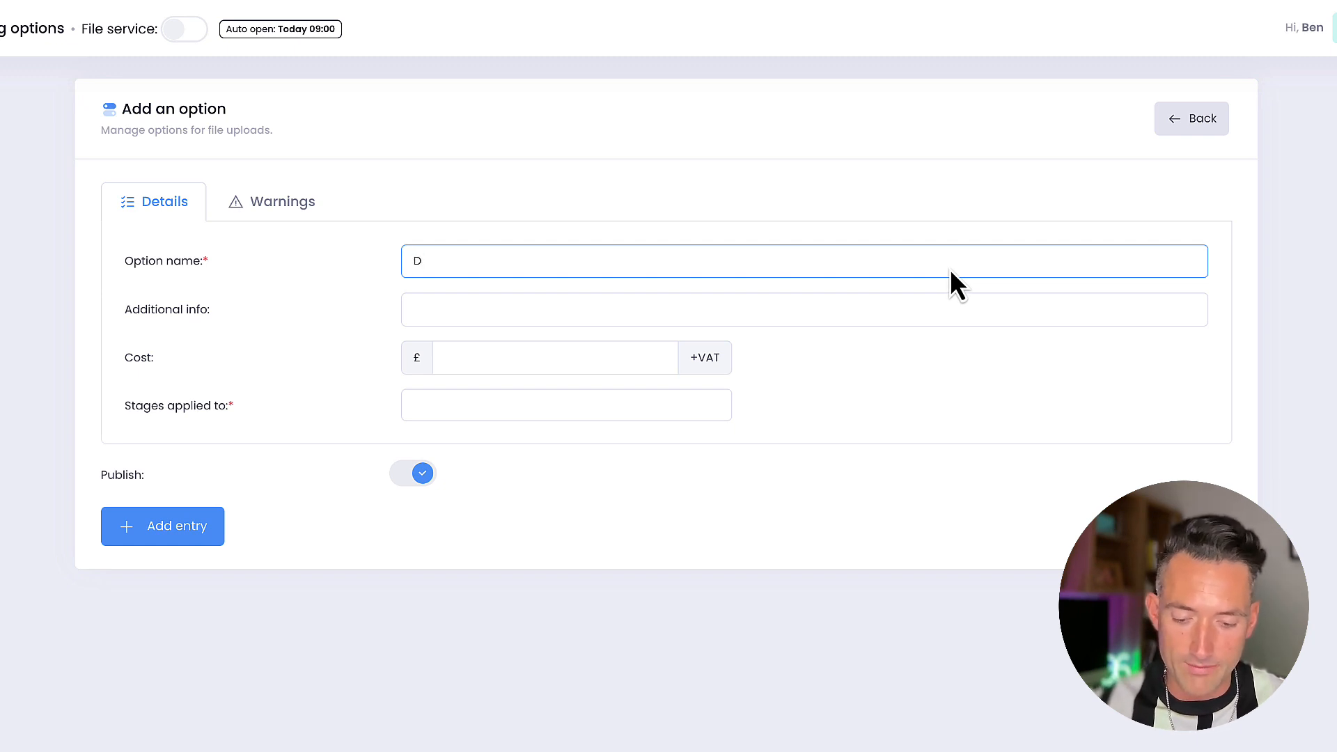
text(PF)
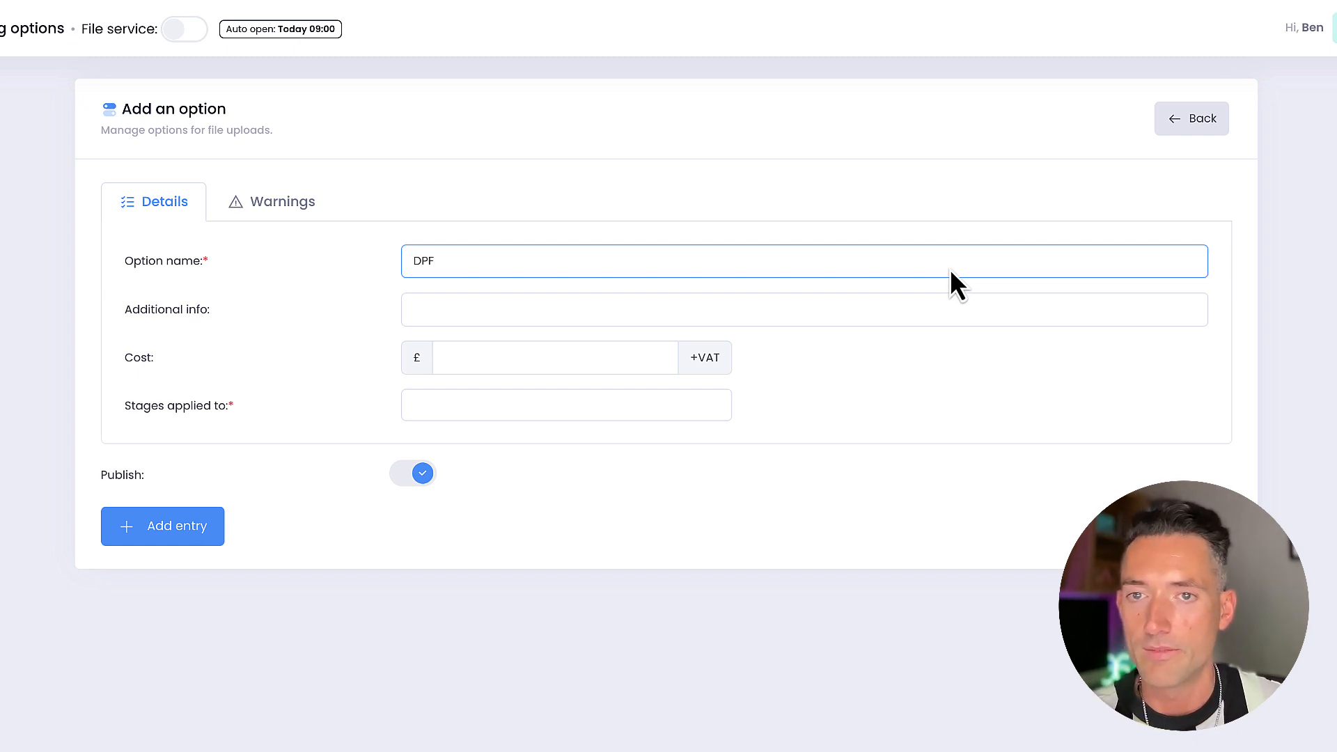
click(483, 311)
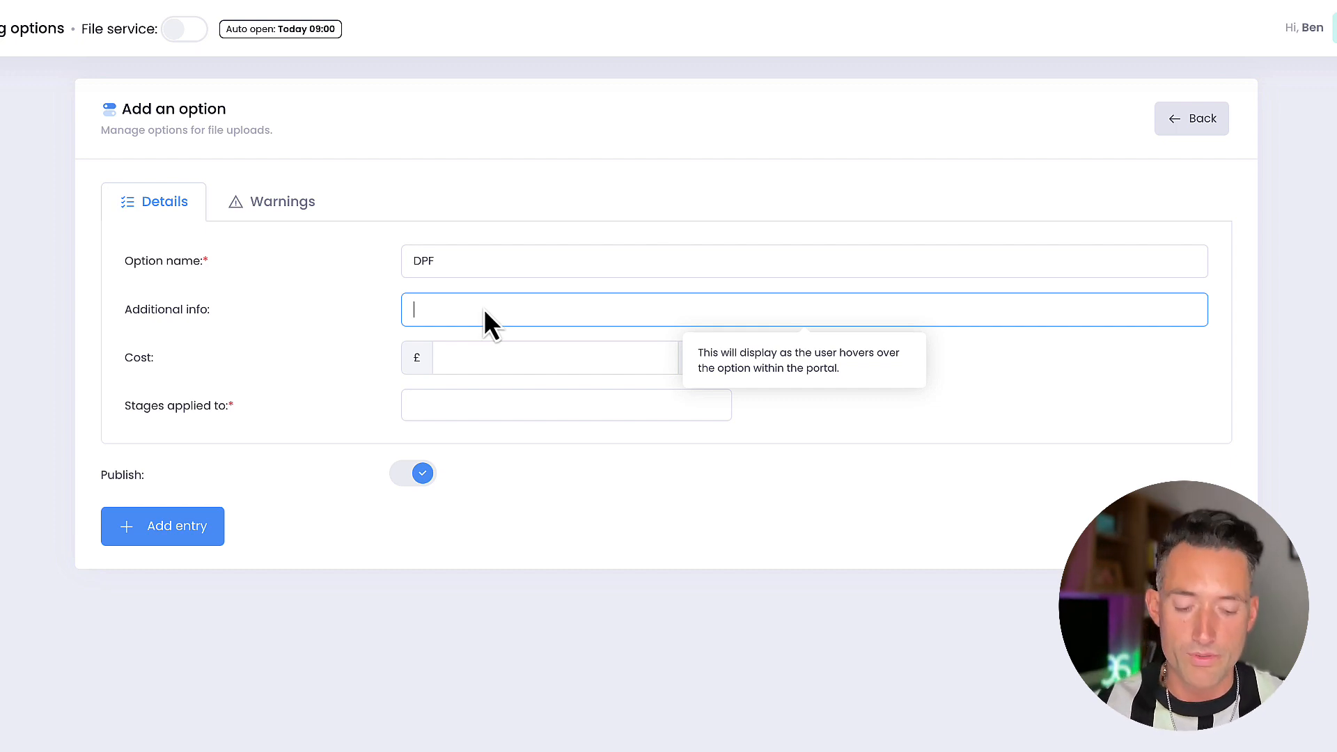
text(D)
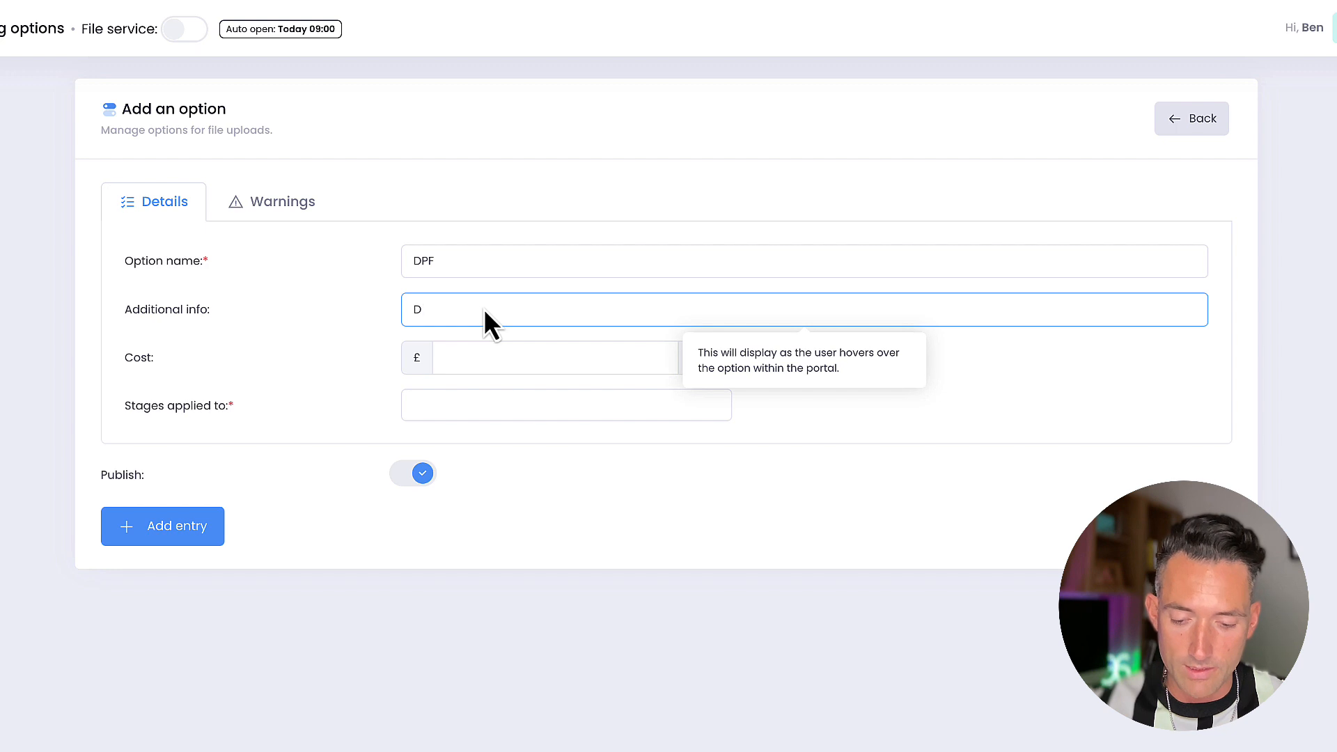
text(iesel only)
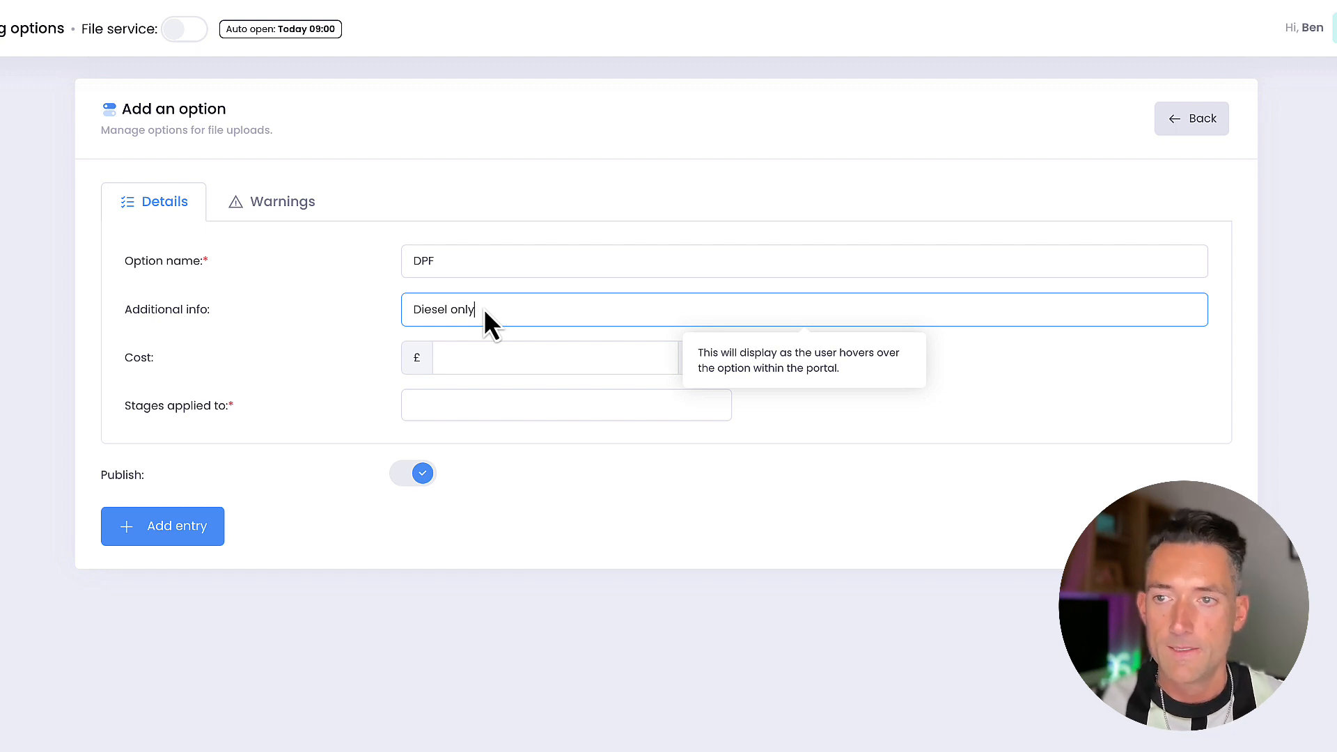
click(489, 373)
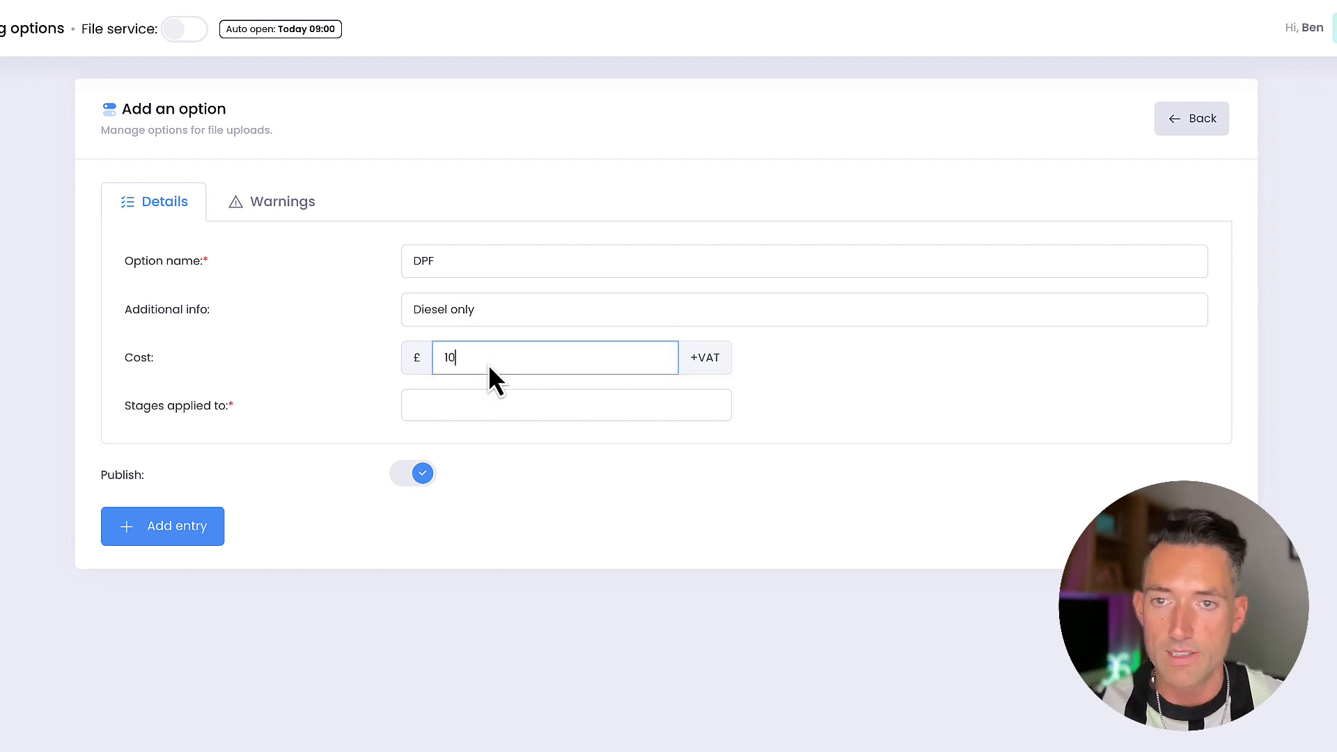
click(321, 385)
Apply the DPF option to the Stage 1, Stage 2 and Stage 3 solutions for Cars/Vans
click(430, 410)
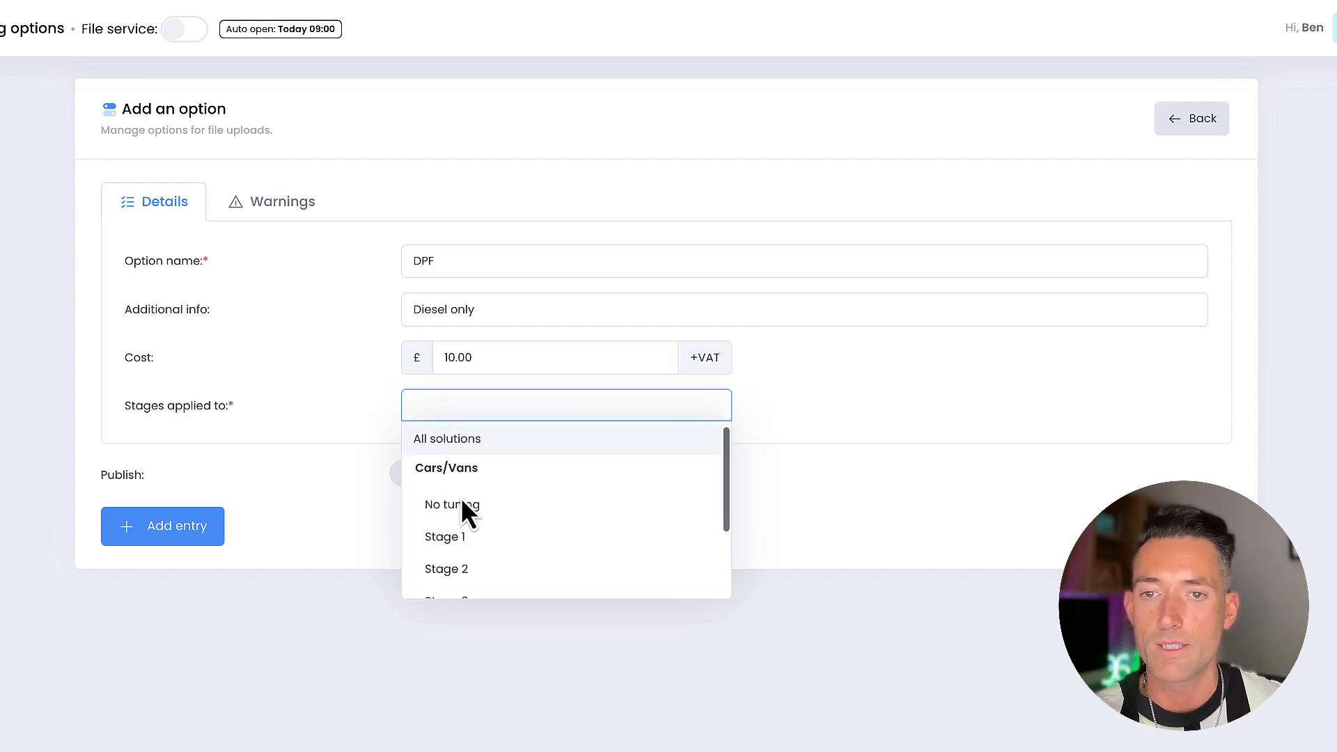
scroll(460, 497, down, 1)
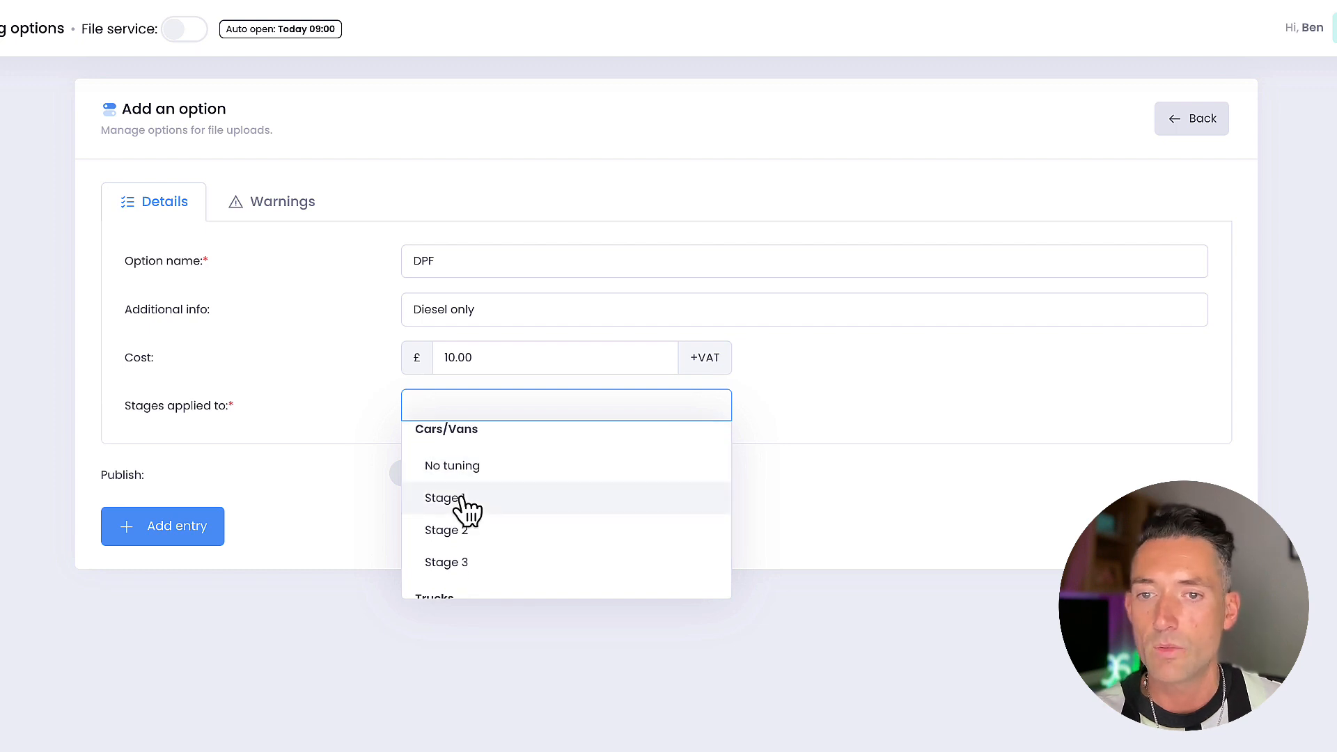
click(461, 499)
click(511, 413)
click(469, 580)
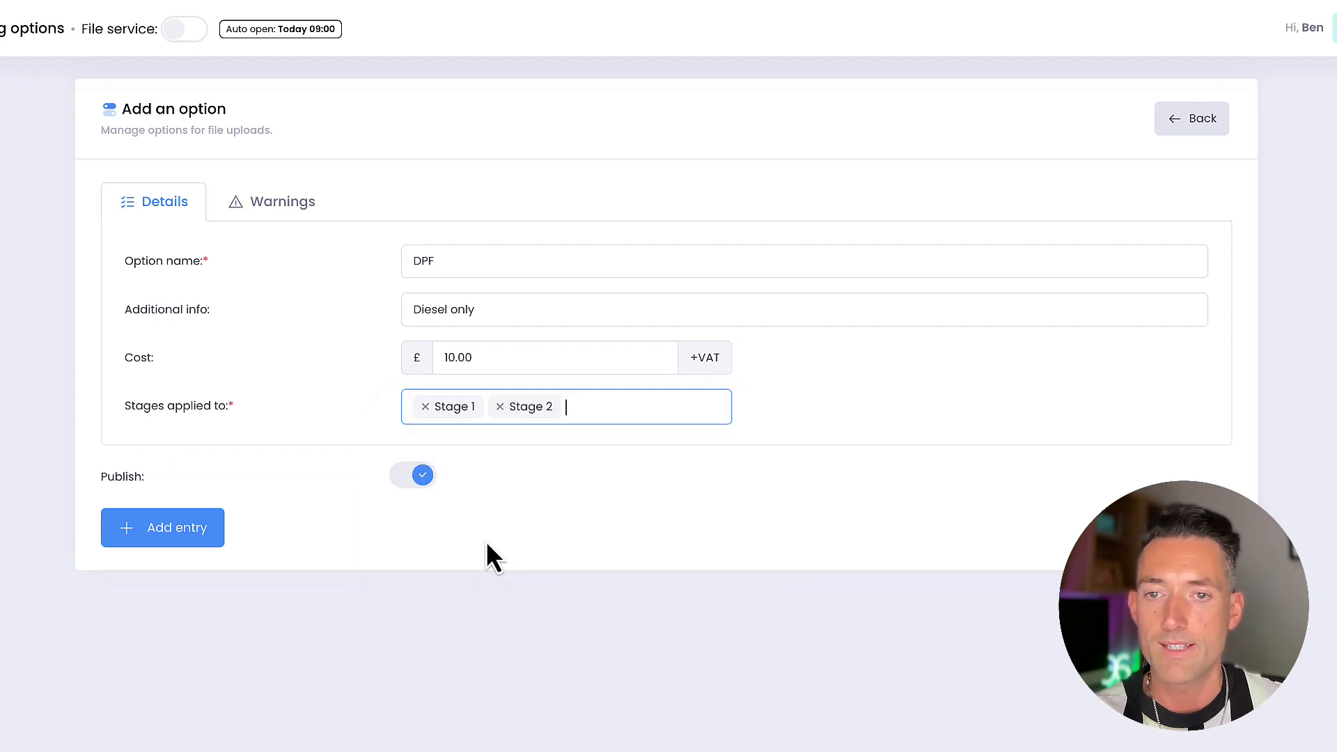
click(587, 416)
scroll(498, 550, down, 1)
click(476, 566)
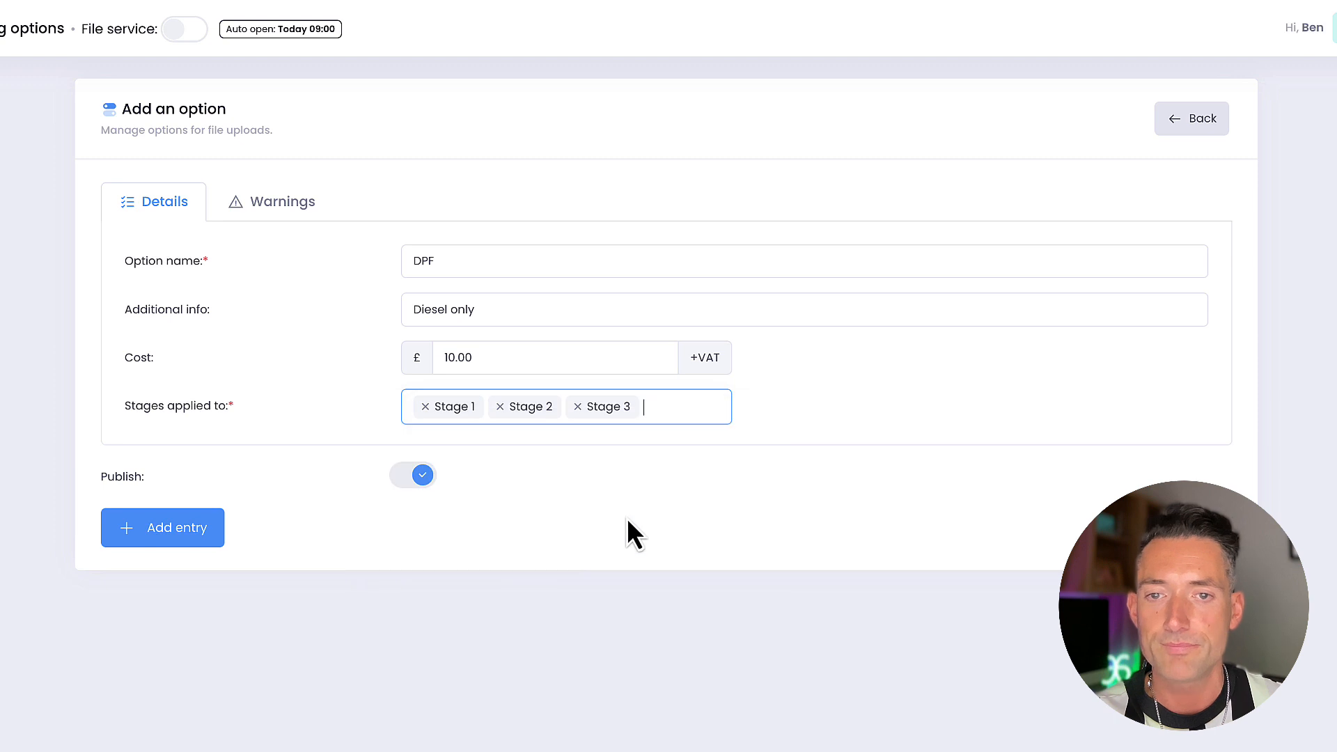
Set the DPF option's warning prompt to "Show every time this option is selected", leaving the warning text empty
click(259, 209)
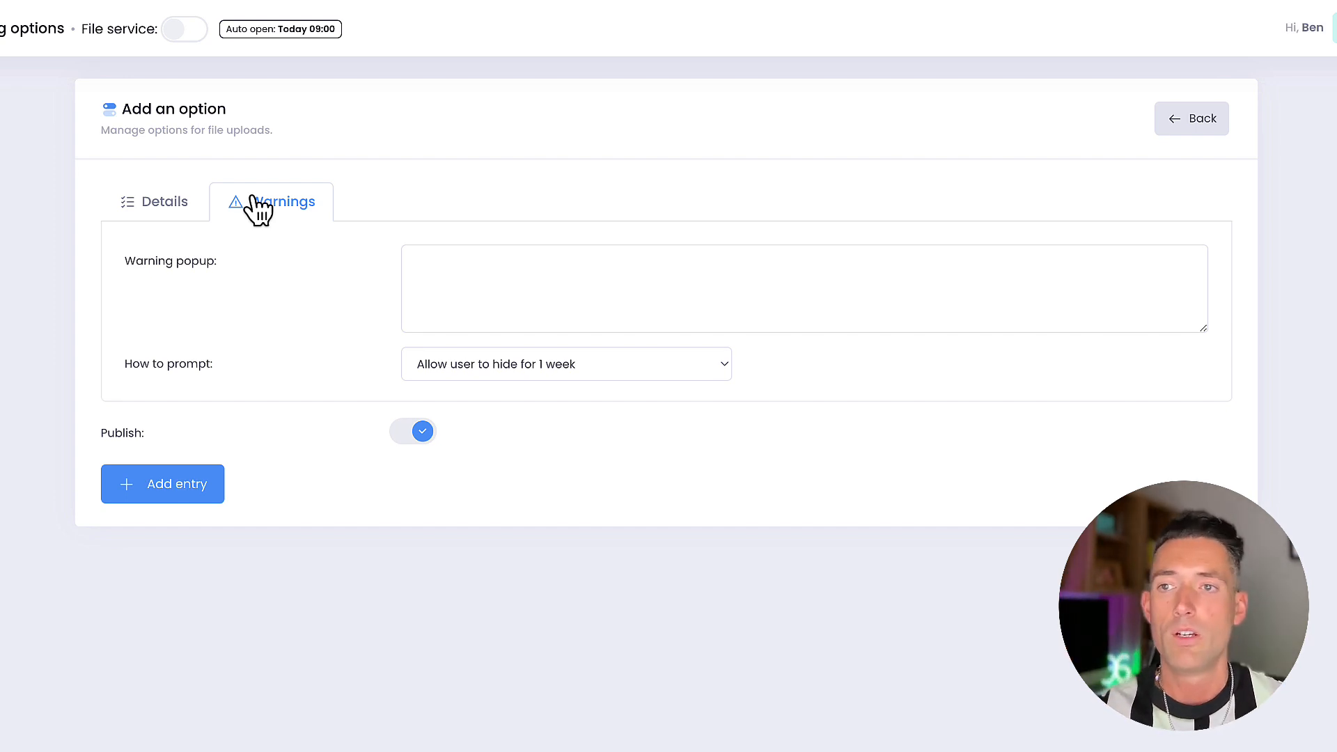
click(575, 315)
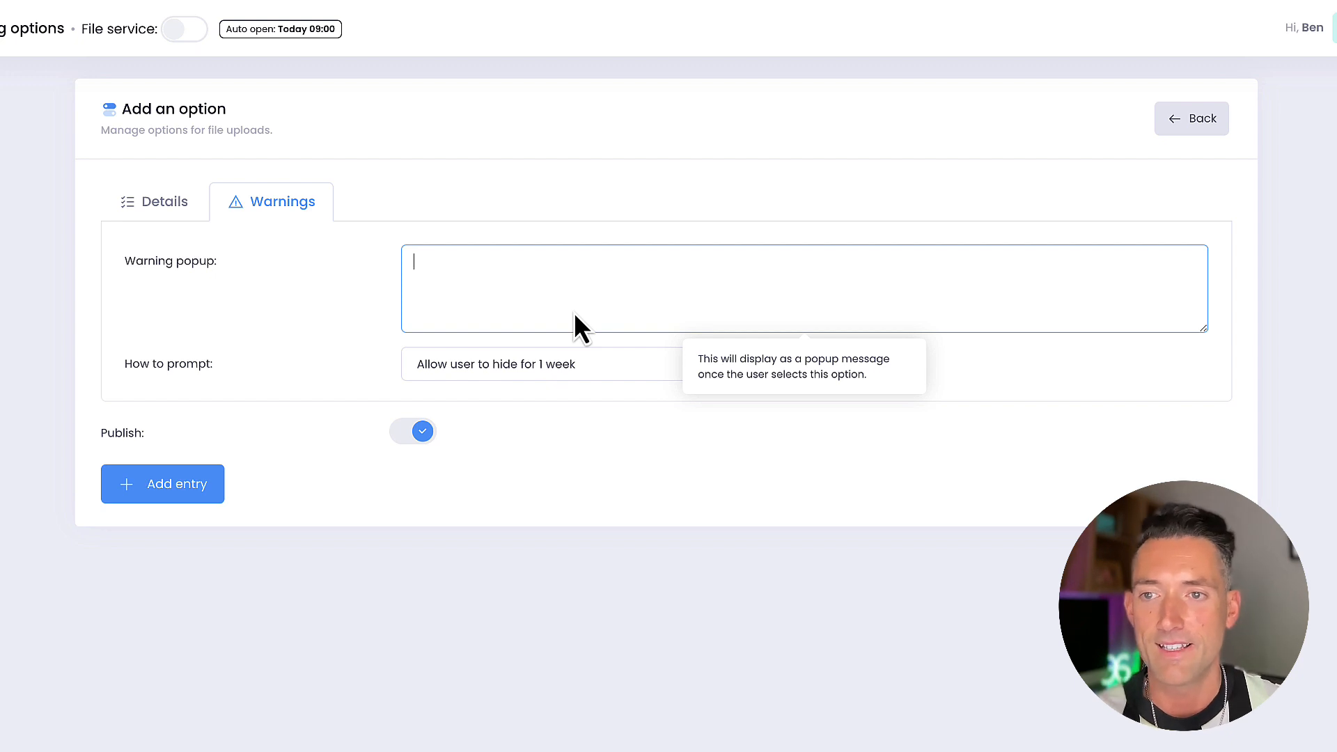
click(565, 364)
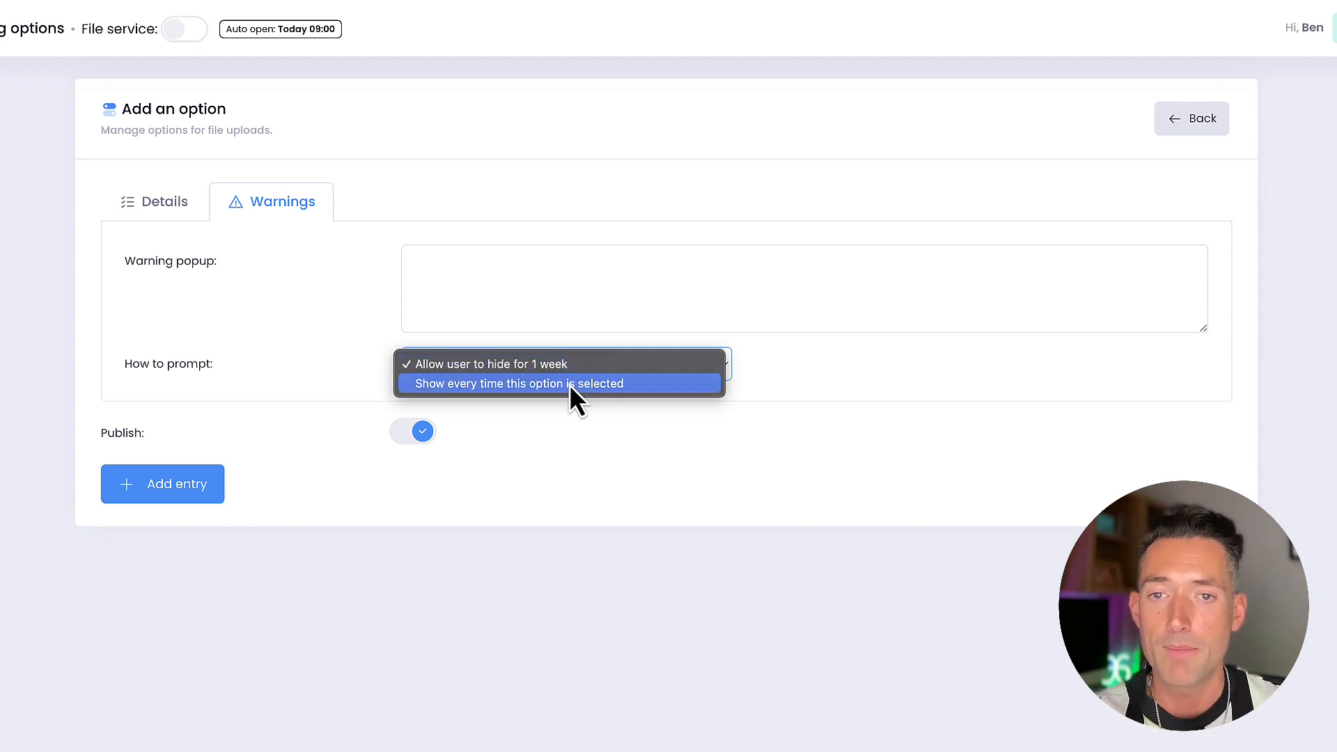
click(568, 385)
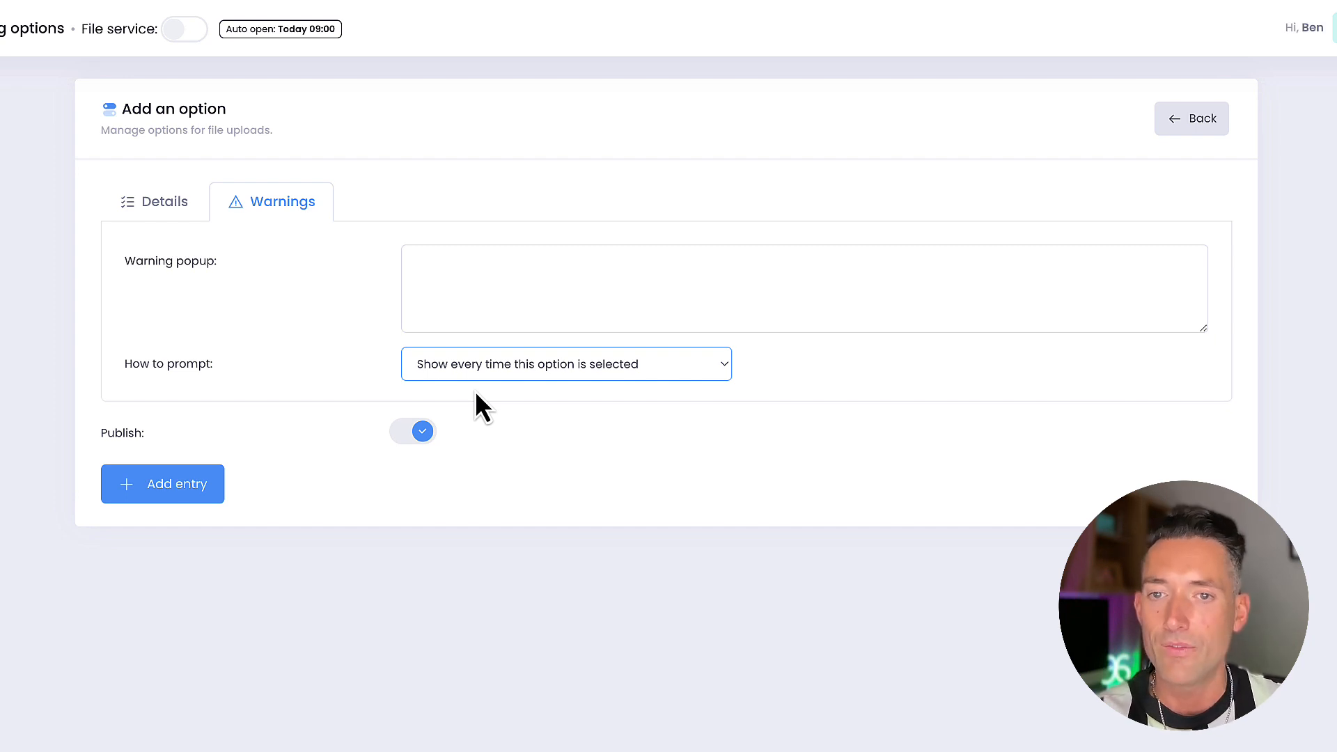
click(476, 394)
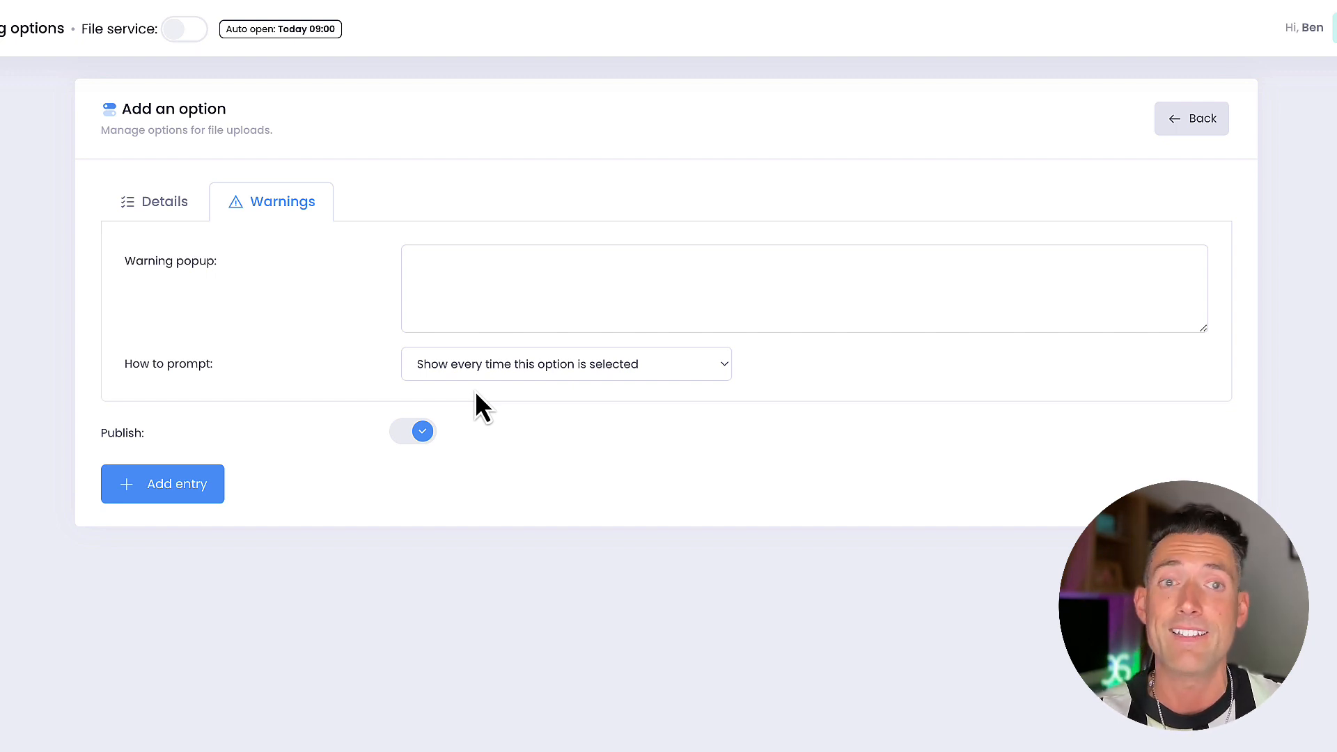
Go back to the DPF option's details and discard the unsaved option
click(164, 206)
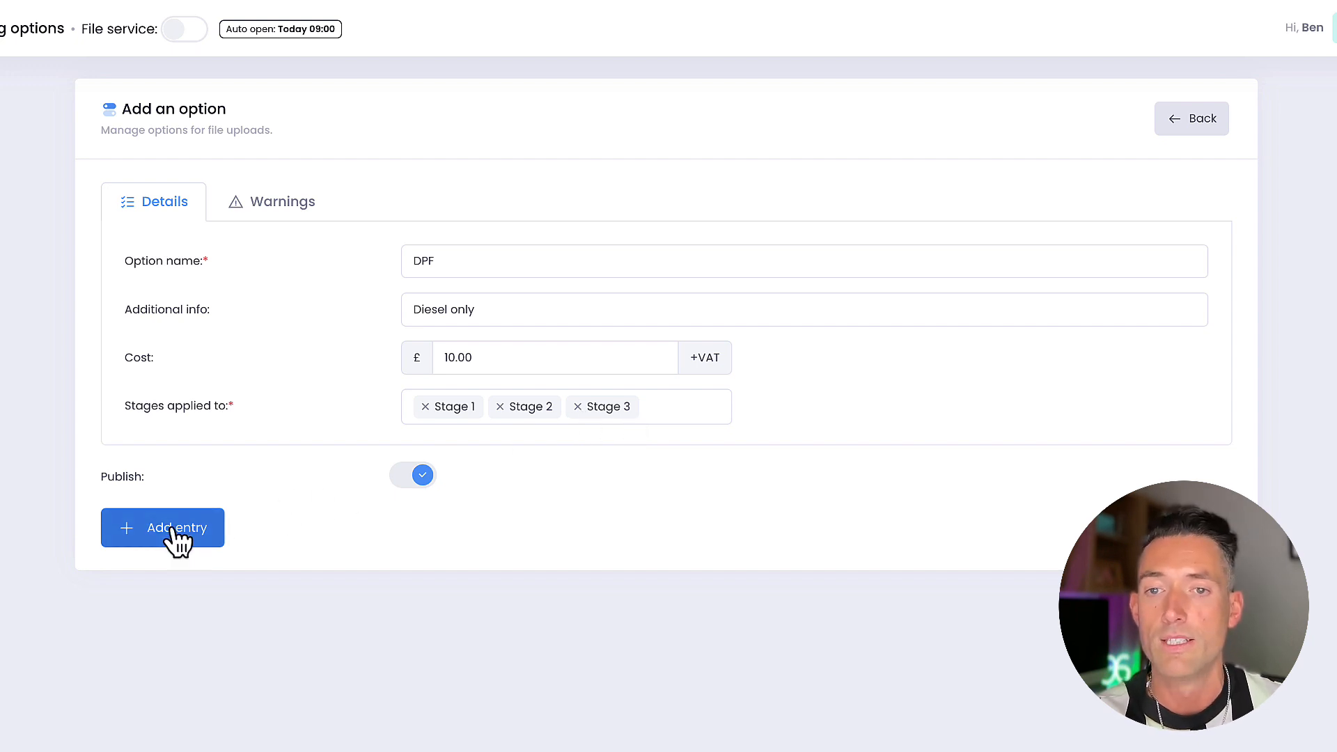
click(1173, 129)
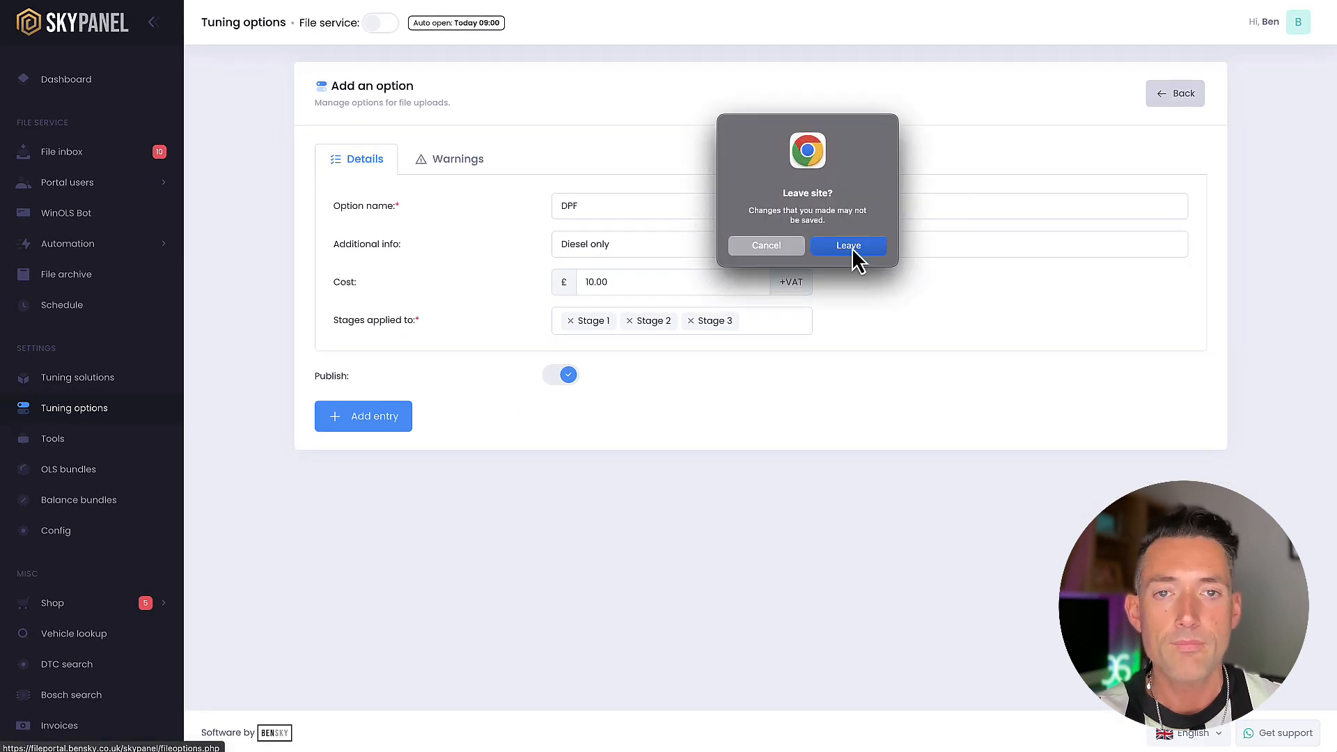
click(849, 246)
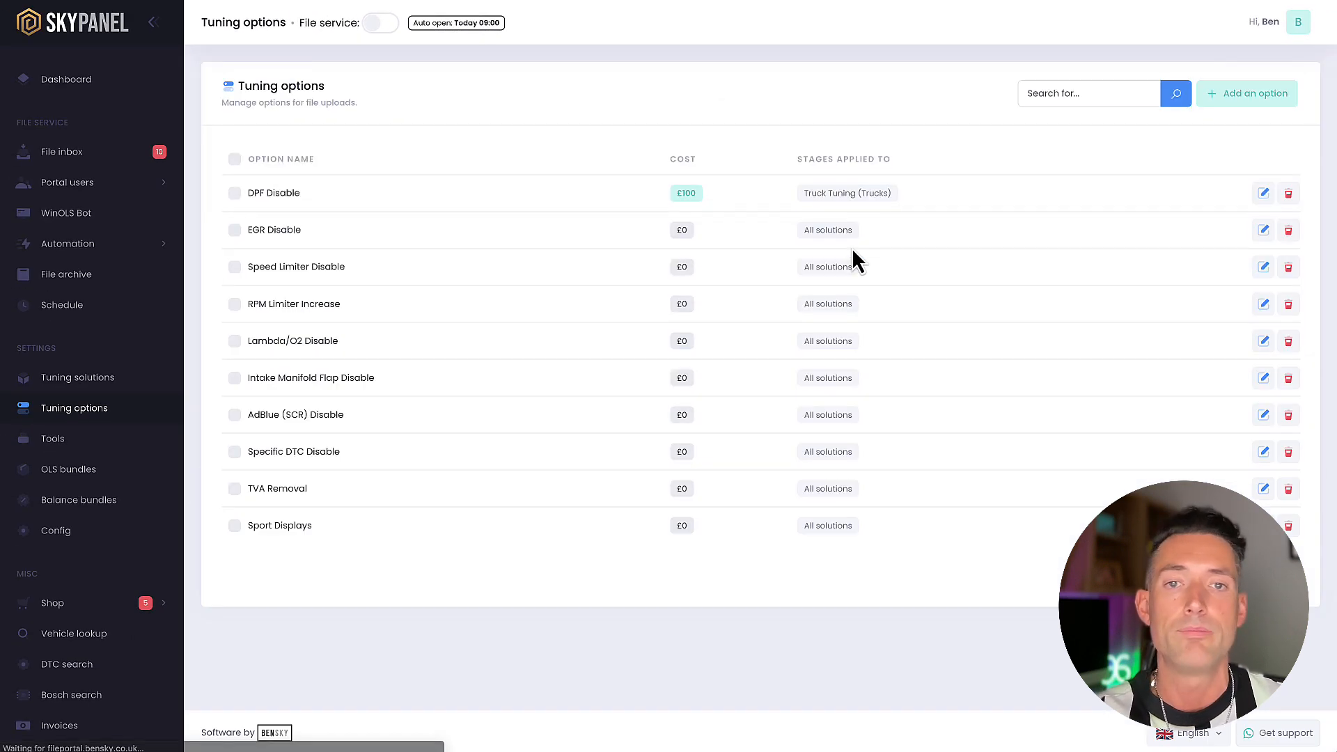
Start a new tuning option and name it DPF
click(1247, 103)
click(654, 206)
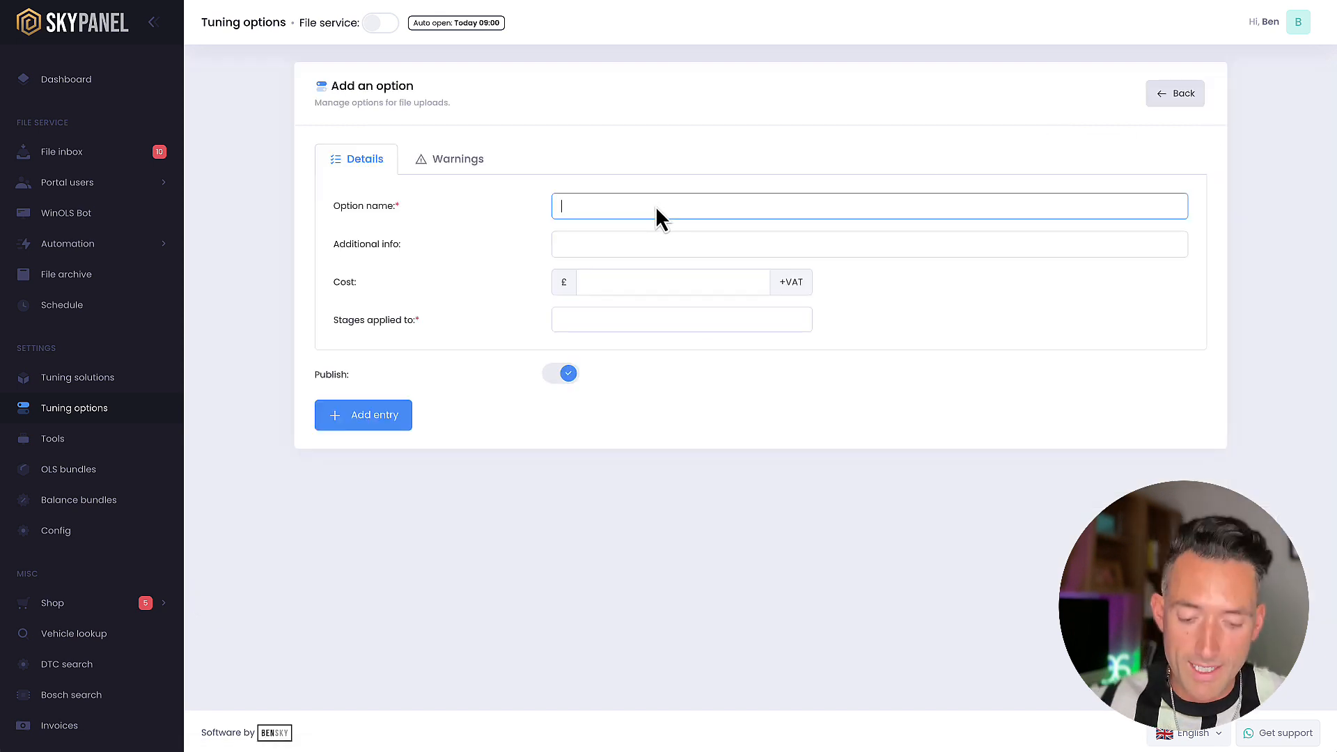
text(DO)
key(BackSpace)
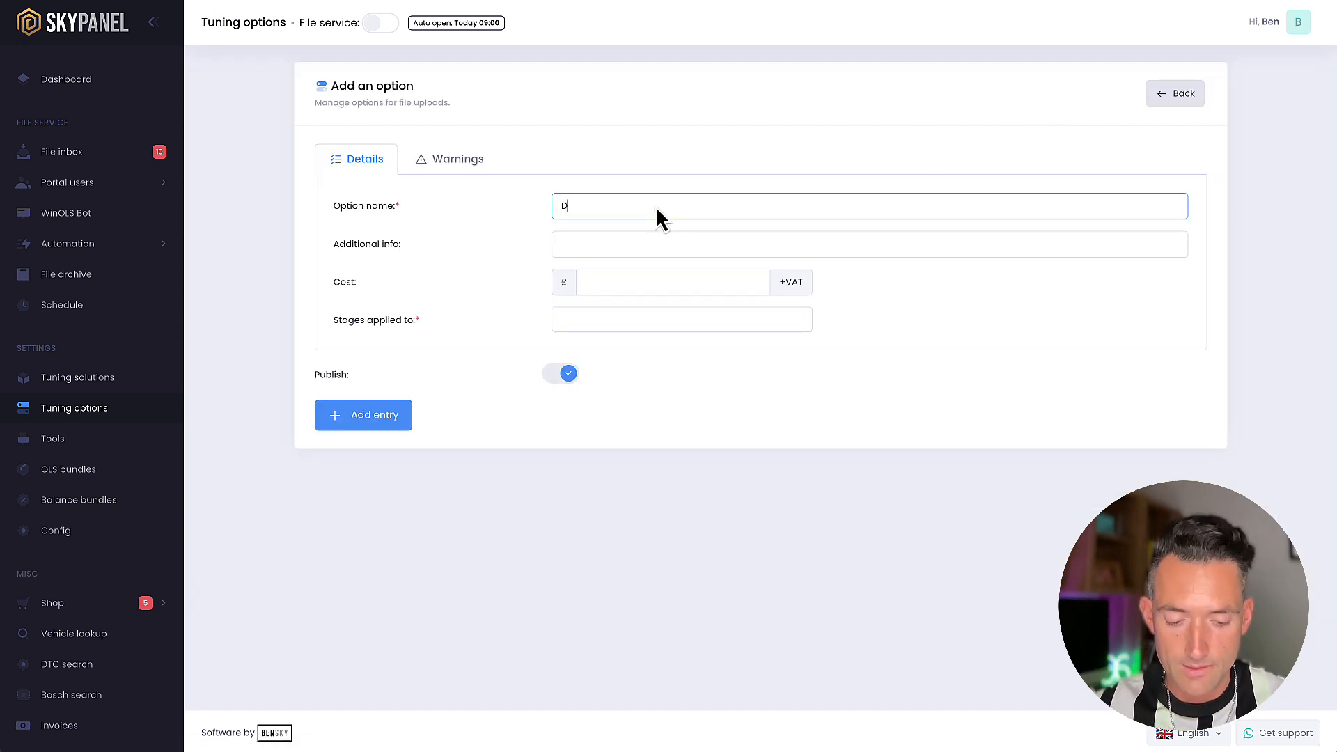
text(PF)
Apply the DPF option to the Truck Tuning solution at a cost of £20, and return to the options list without saving
click(606, 326)
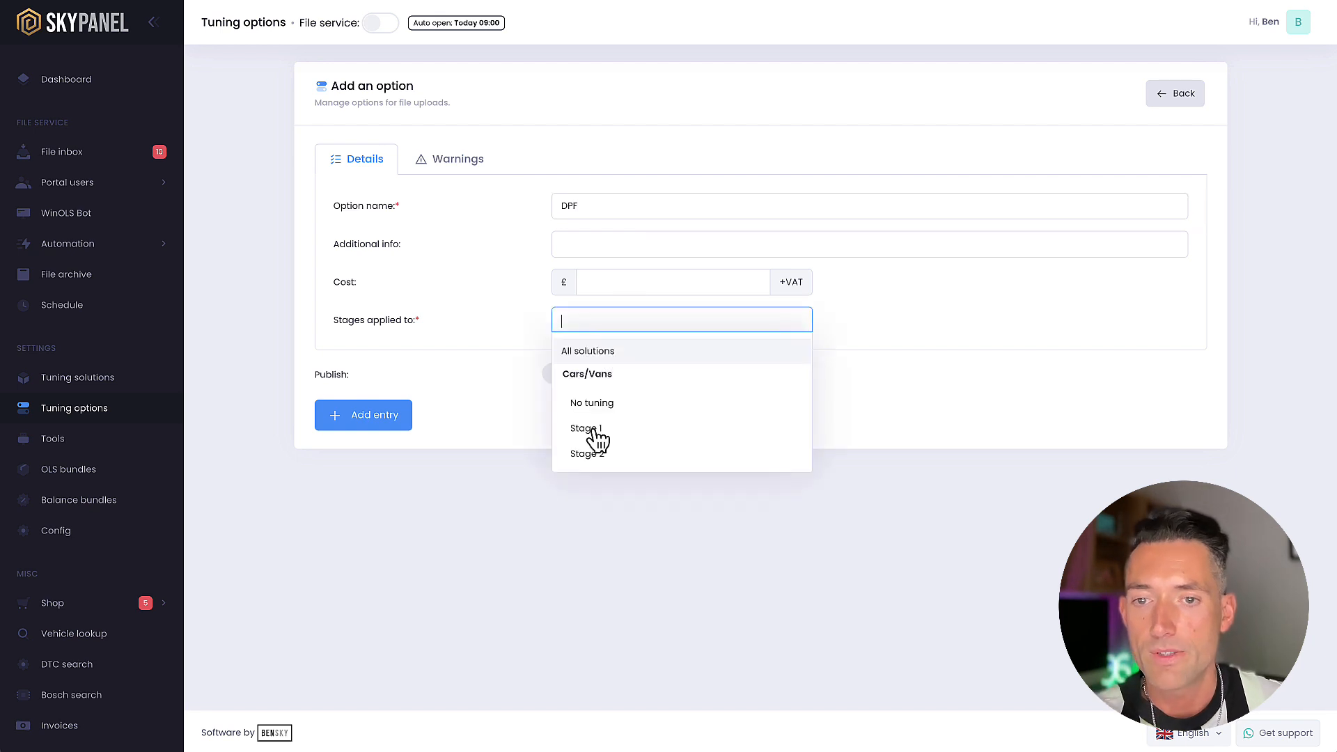
scroll(596, 453, down, 2)
click(596, 450)
click(610, 280)
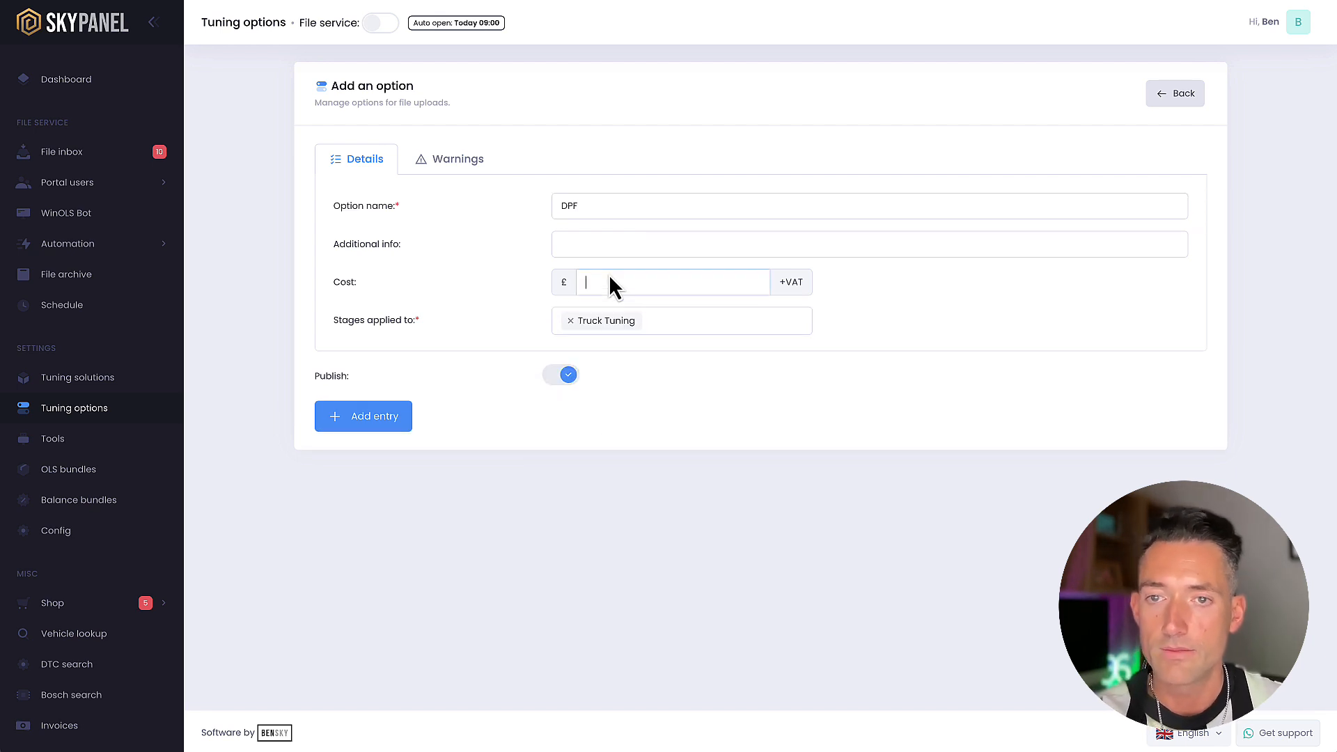
click(717, 393)
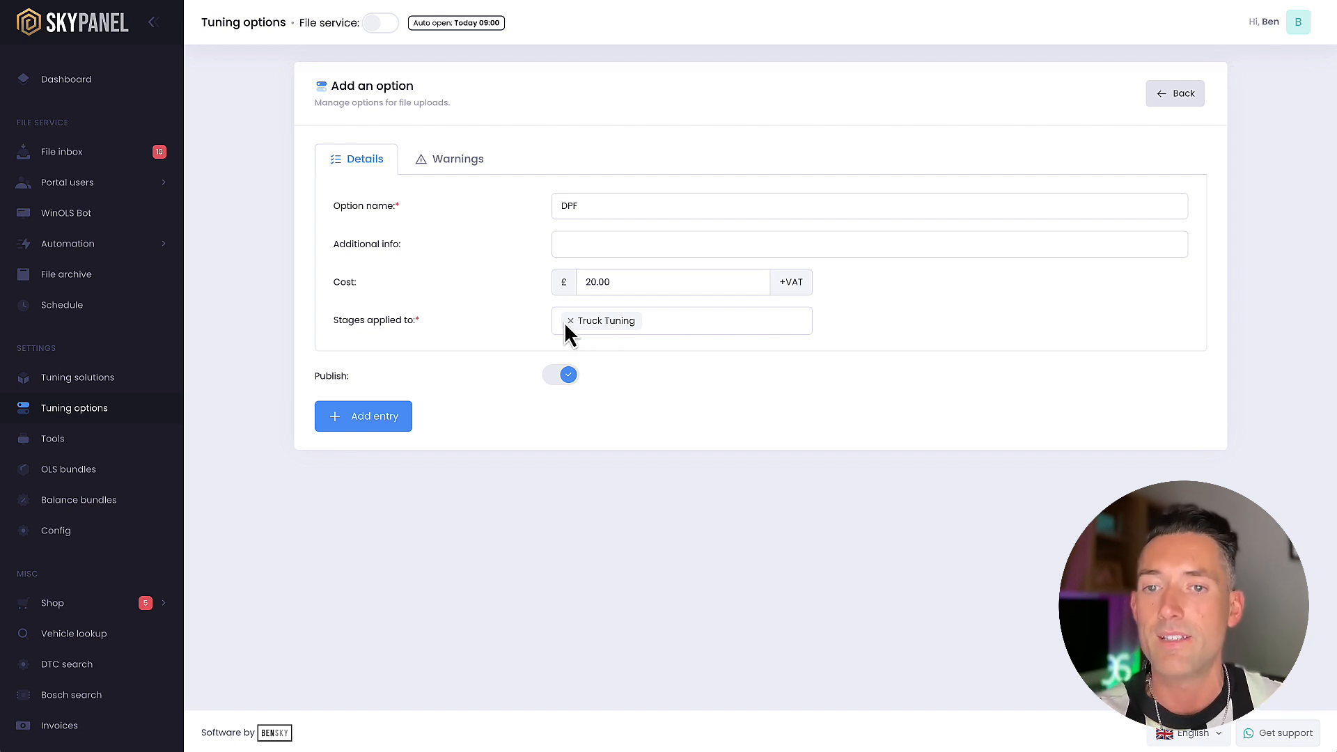
click(1185, 103)
click(848, 251)
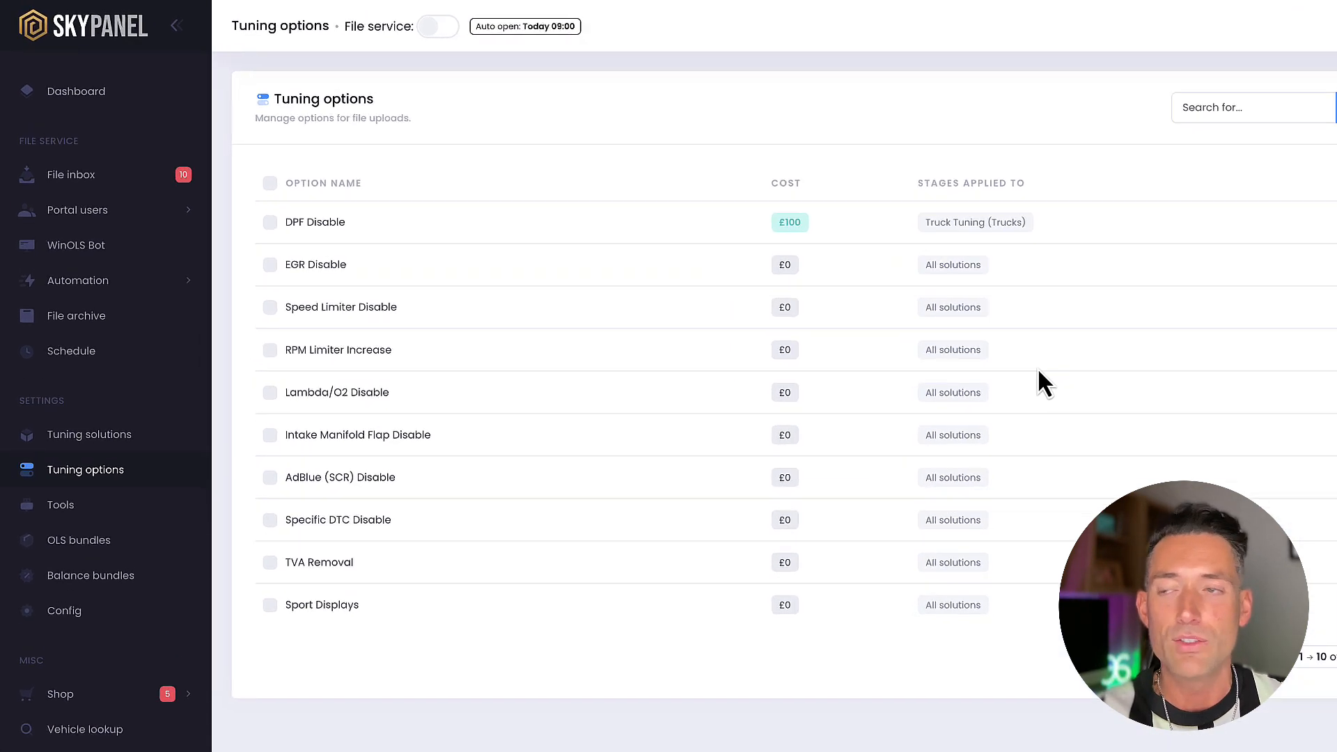
Open the Ben Sky Limited portal user for editing and show that user's price customisation settings
click(122, 214)
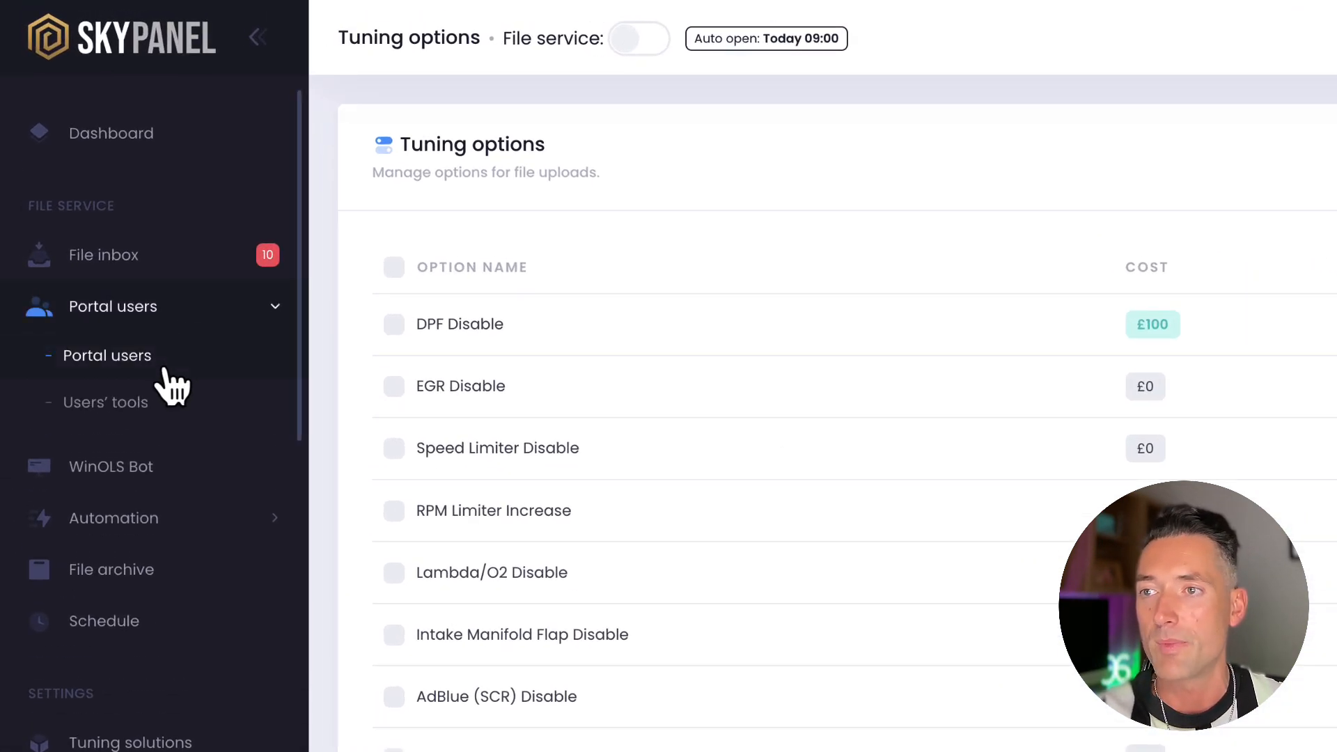
click(165, 371)
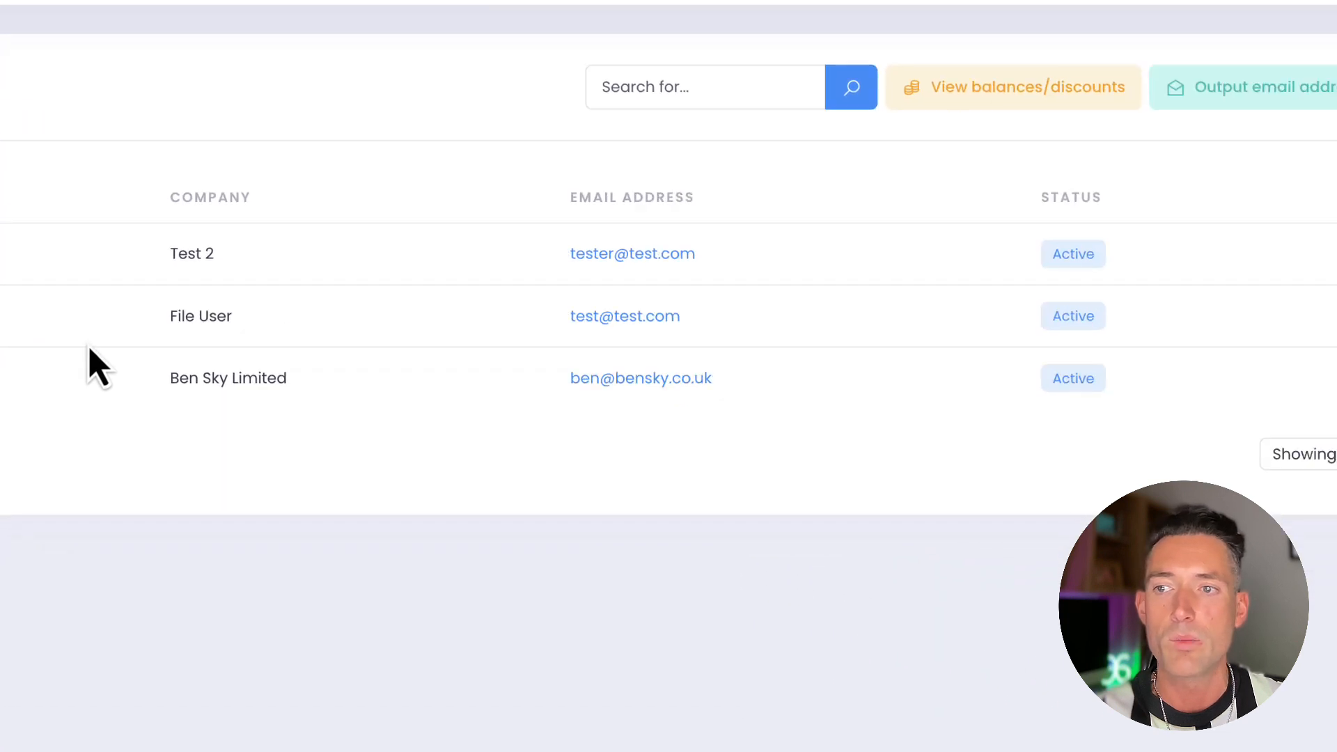
click(1263, 330)
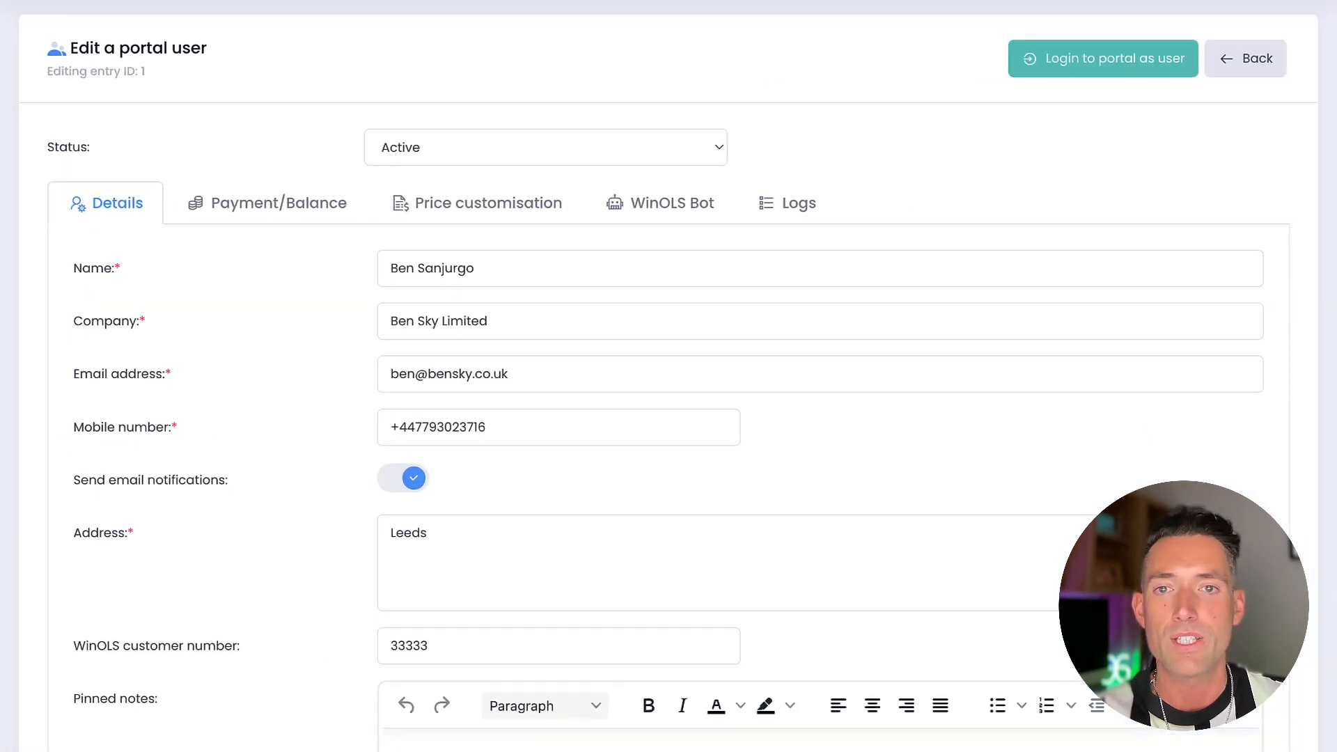
click(489, 209)
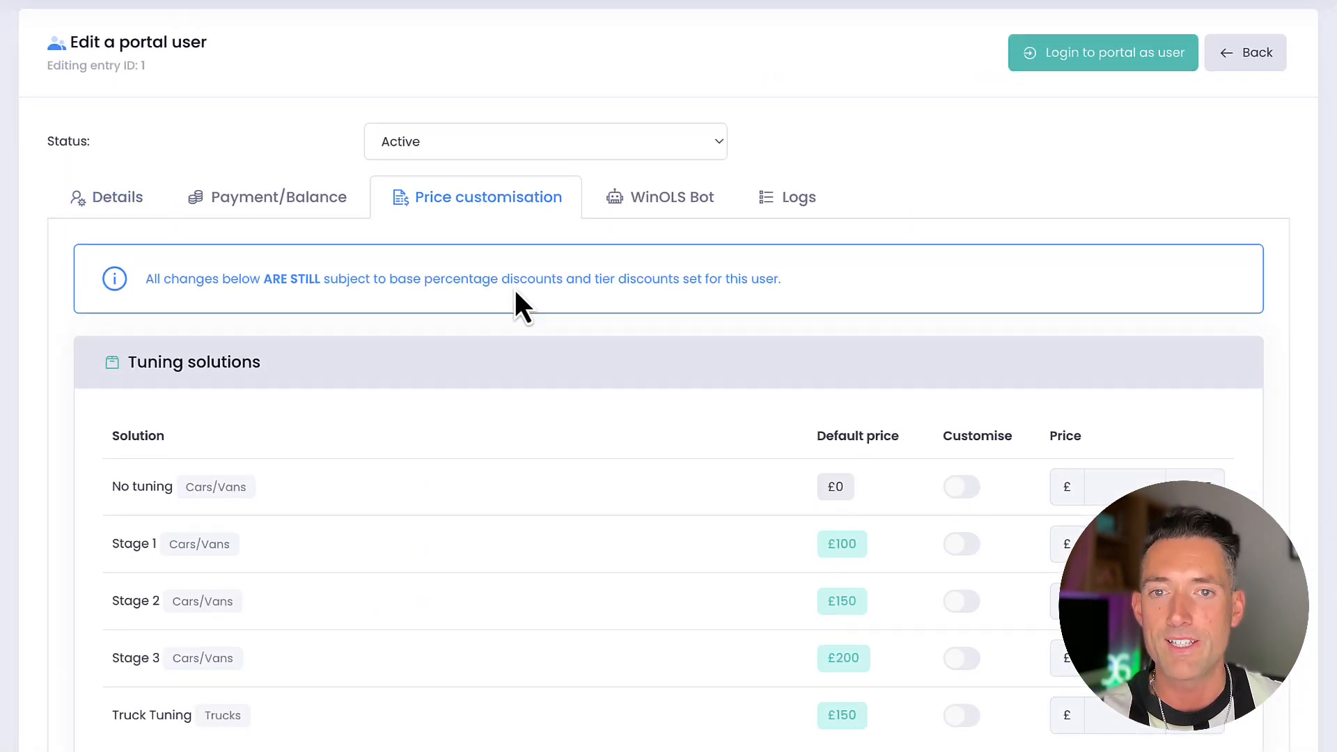
Enable a custom price for the Cars/Vans Stage 1 tuning solution and set it to £90 for this user
scroll(515, 291, down, 4)
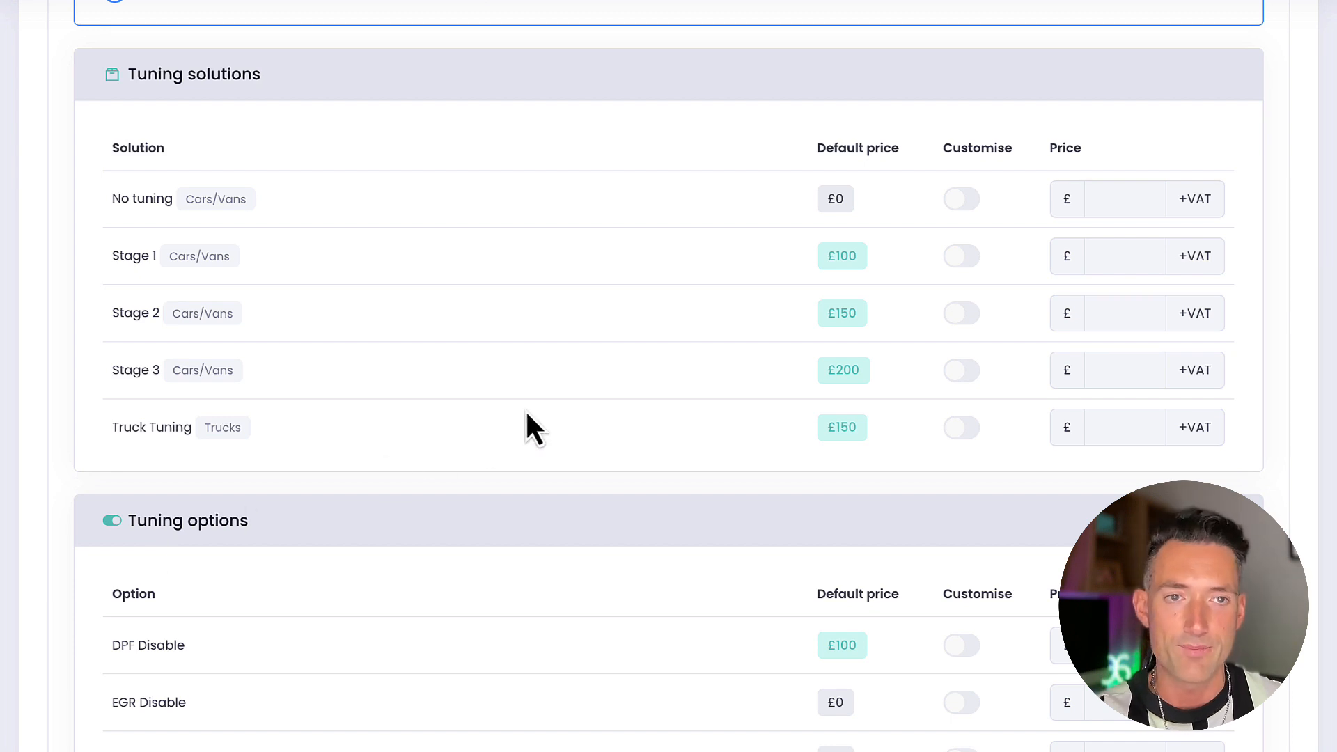
click(964, 256)
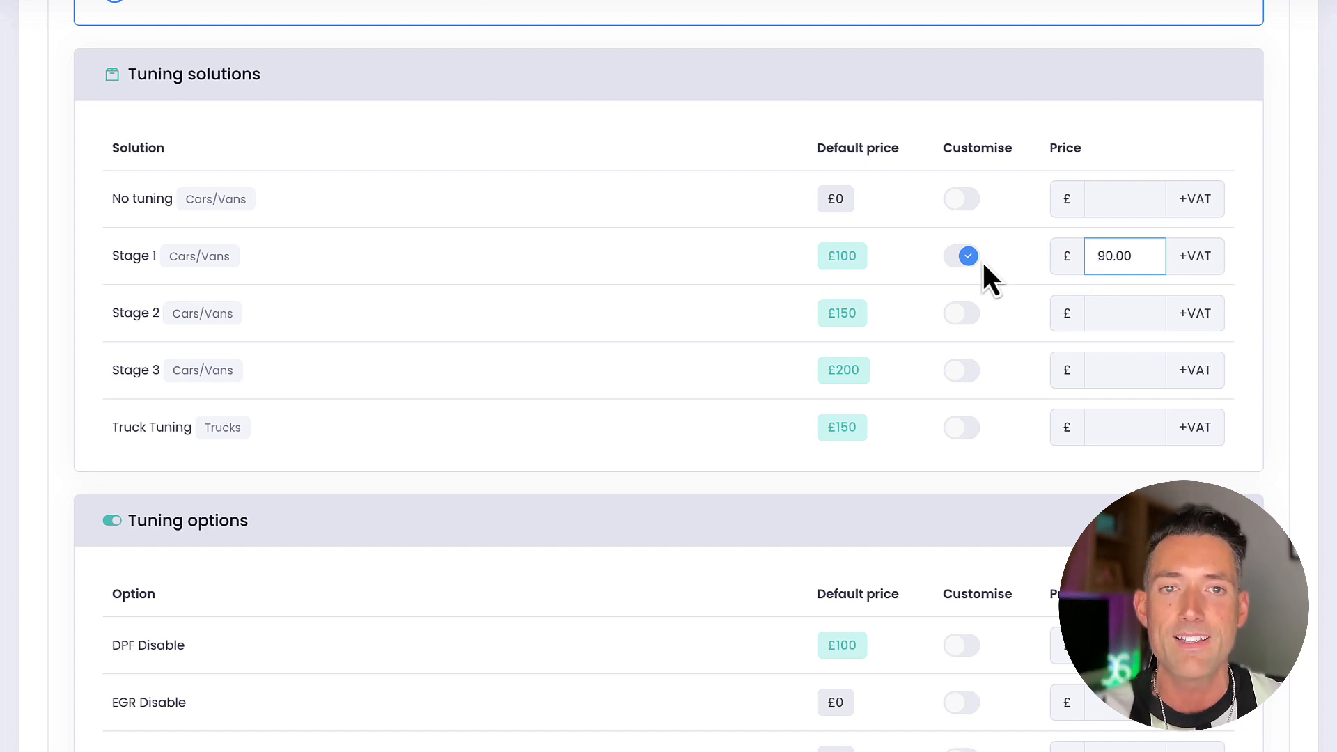
click(740, 268)
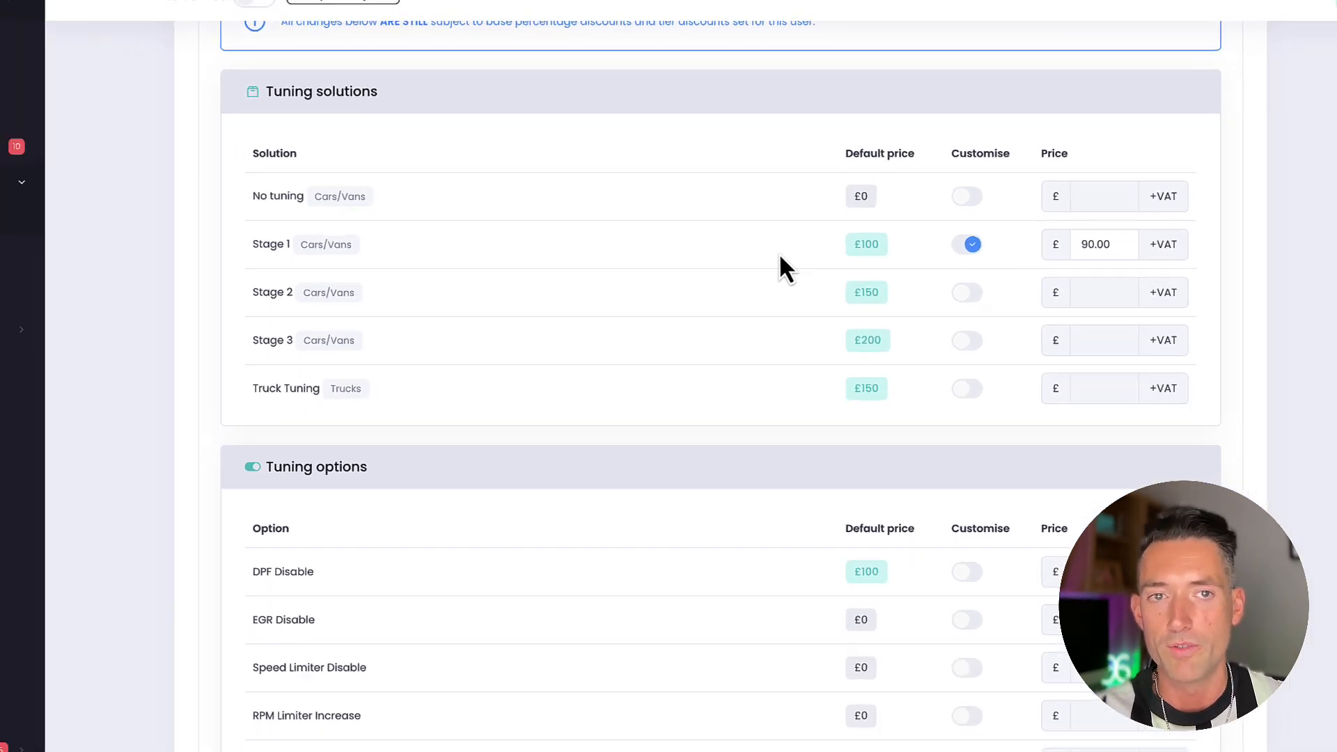